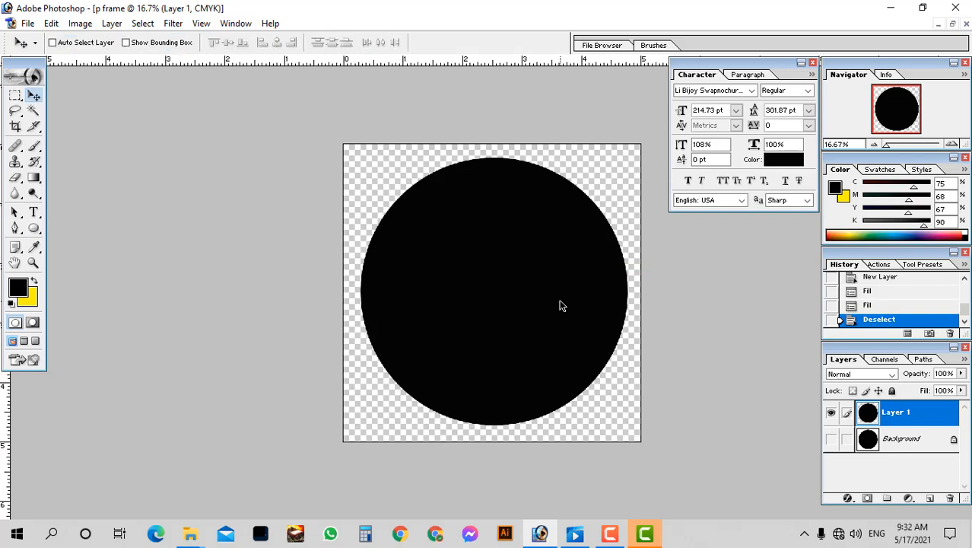
Step: Duplicate the black circle on Layer 1 and scale the copy down about its center, leaving a narrow outer ring
key("ctrl+j")
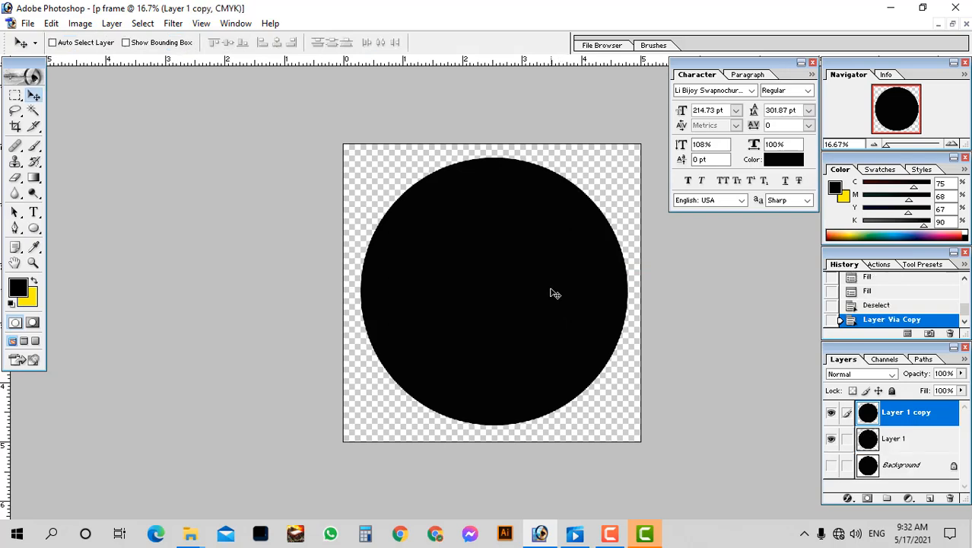
key("ctrl+t")
left_click_drag(626, 158, 605, 175)
key("Return")
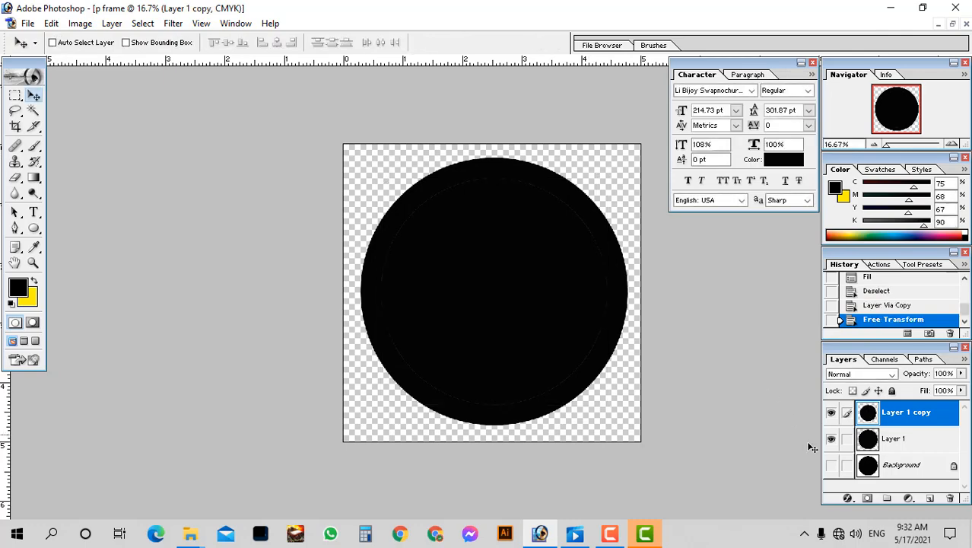
Step: Apply a green Color Overlay of C 100, M 10, Y 100, K 0 to the smaller circle on Layer 1 copy
left_click(847, 498)
left_click(868, 436)
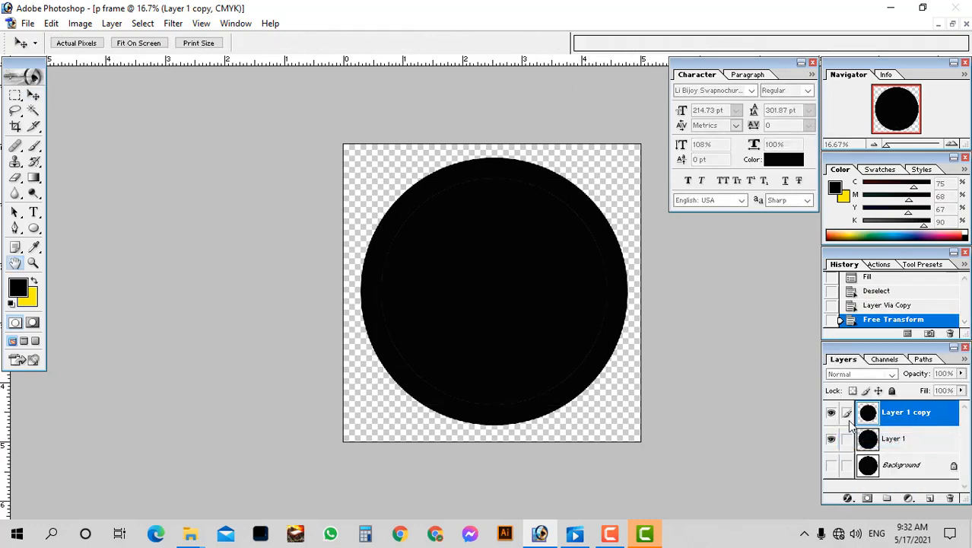
left_click(825, 128)
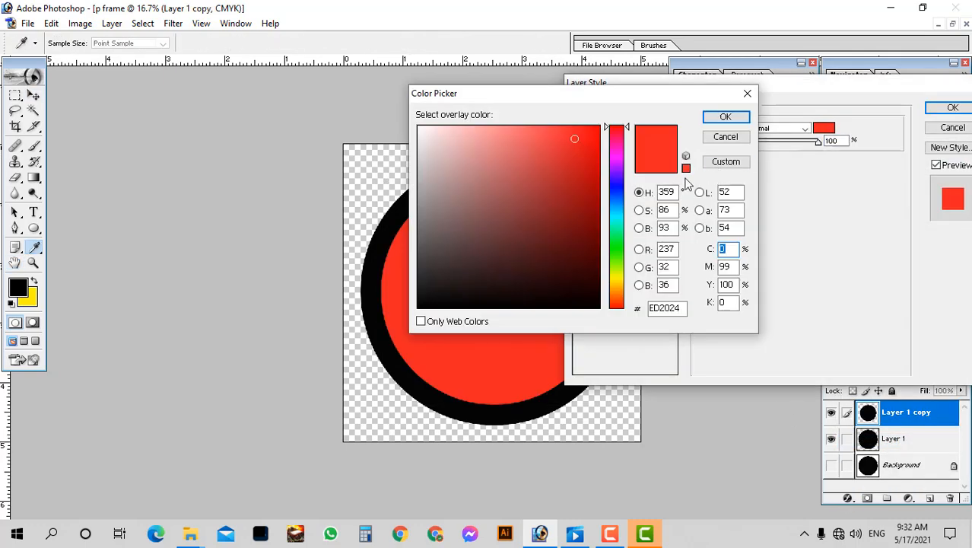
type("100")
key("Tab")
type("10")
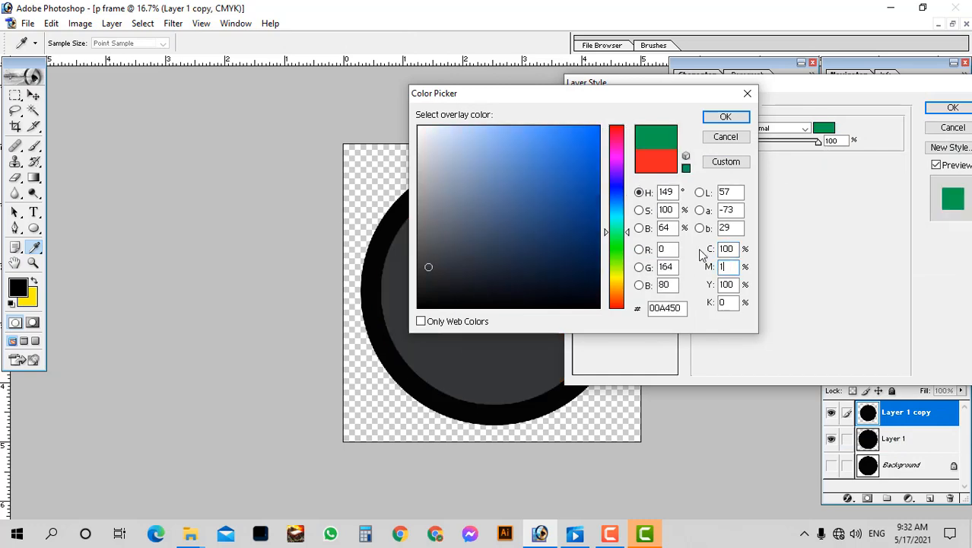
key("Tab")
type("100")
key("Return")
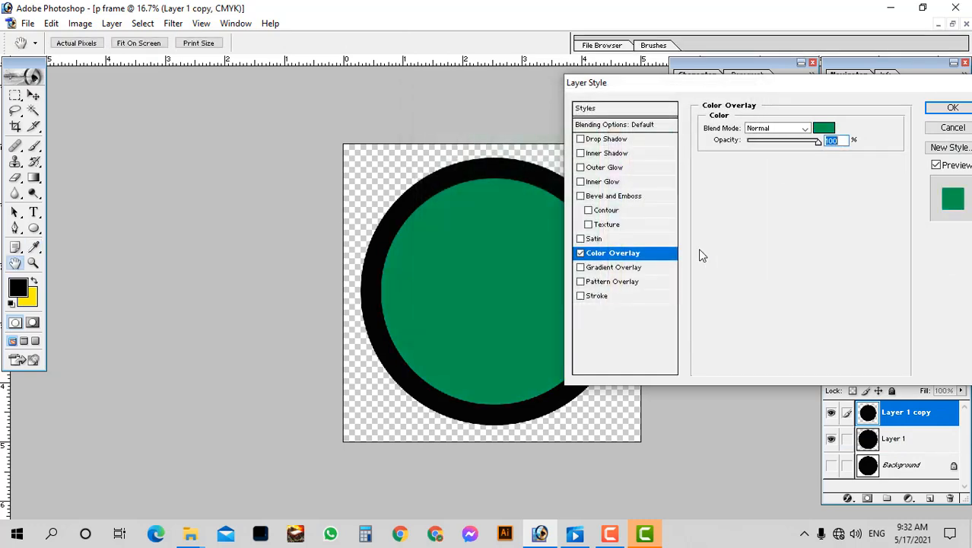
key("Return")
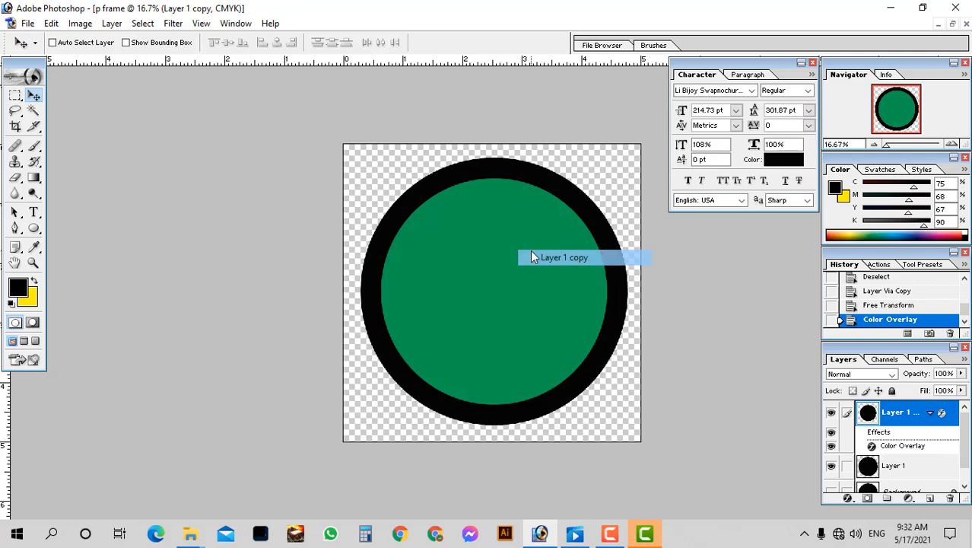
Step: Scale the green circle down about its center to 88.3% in width and height, widening the black ring
key("ctrl+t")
left_click_drag(601, 188, 583, 187)
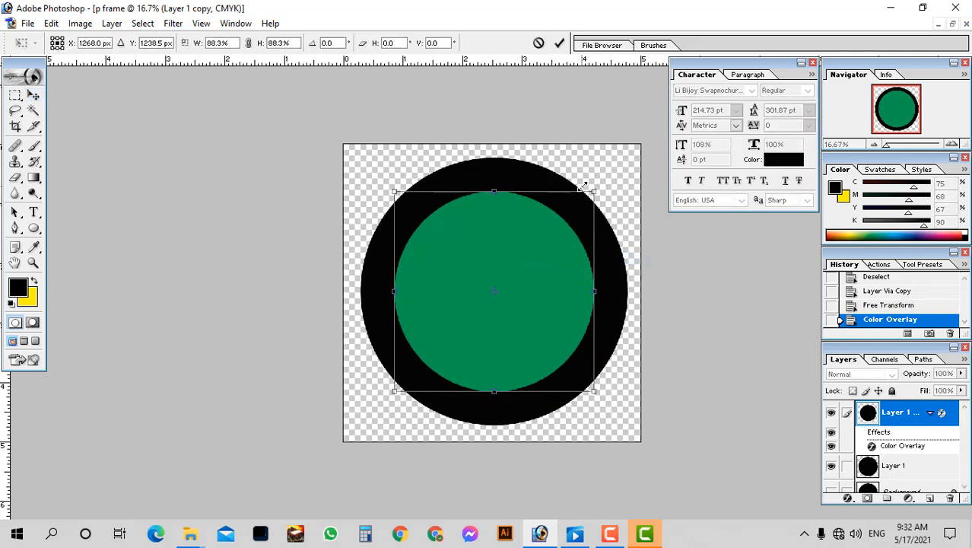
key("Return")
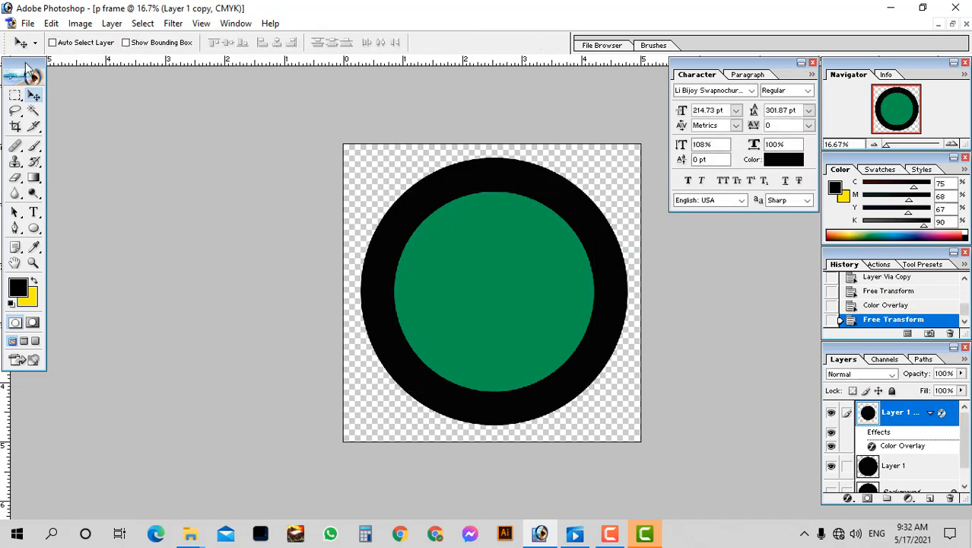
Step: Select a full-width horizontal band across the middle of the circles and copy that part of Layer 1 to a new layer
left_click(16, 94)
left_click_drag(238, 245, 727, 340)
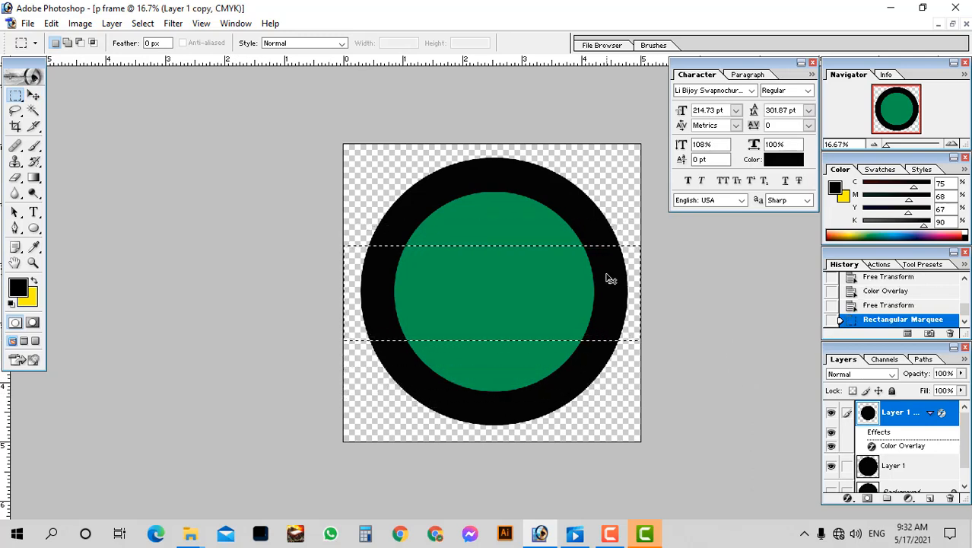
right_click(609, 278, "ctrl")
left_click(631, 284)
key("ctrl+j")
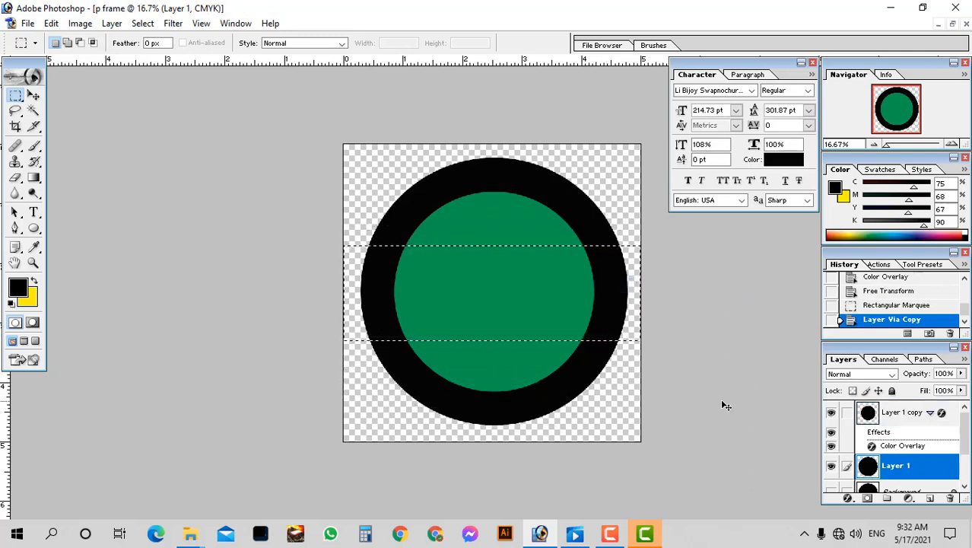
Step: Apply a white Color Overlay to the middle band on Layer 2
left_click(847, 498)
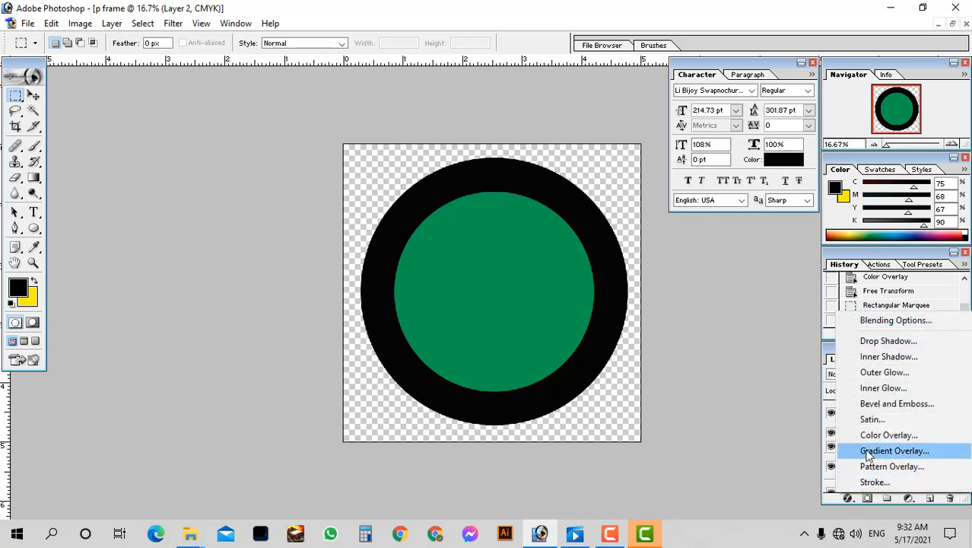
key("Escape")
key("h")
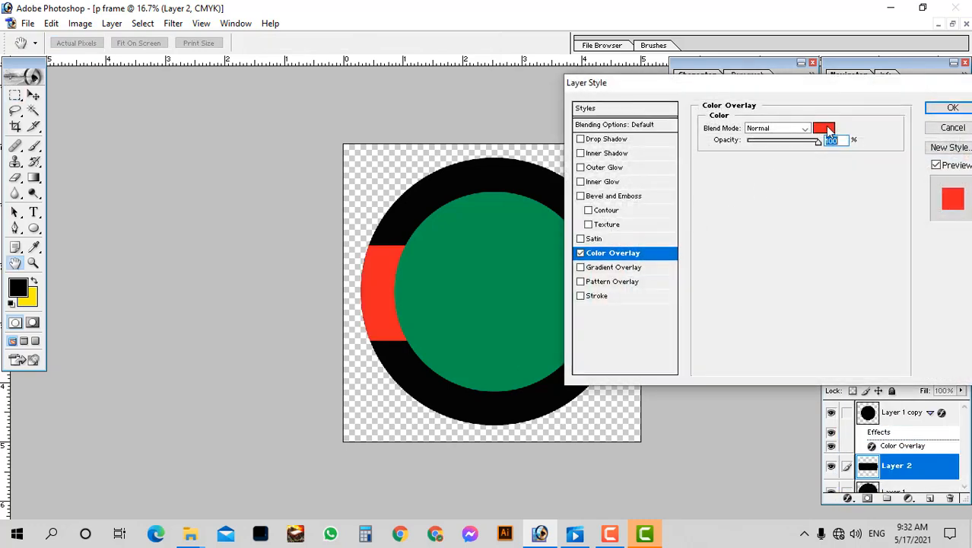
left_click(824, 129)
left_click(420, 128)
left_click(726, 116)
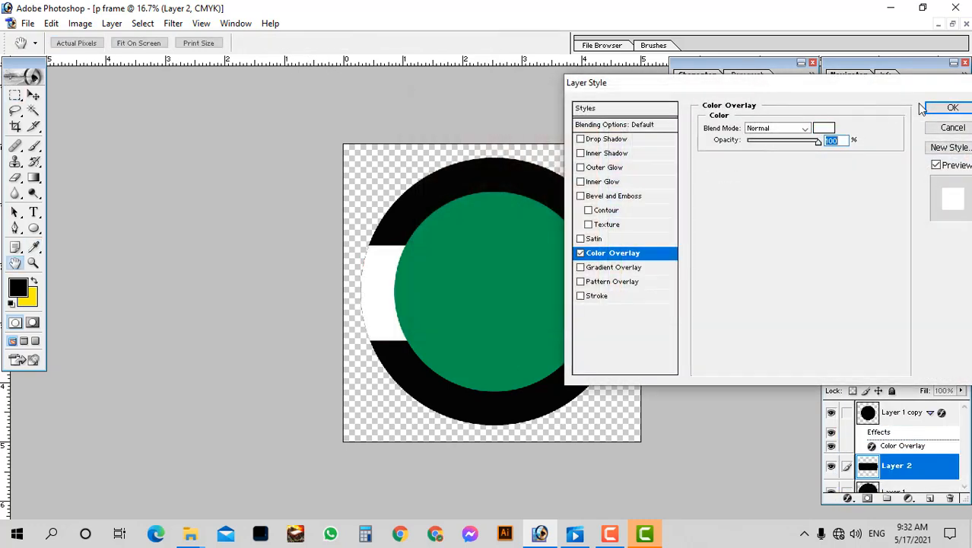
left_click(952, 107)
key("m")
Step: Examine the outer edge of the white band where it meets the black ring
key("ctrl+0")
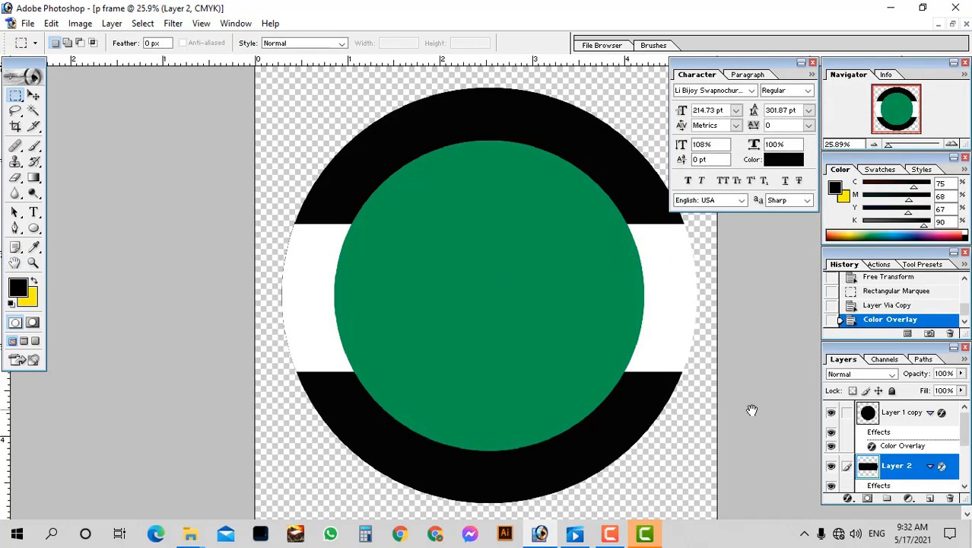
right_click(305, 249, "ctrl")
left_click(308, 256)
left_click_drag(309, 255, 326, 284)
key("ctrl+z")
left_click_drag(327, 256, 328, 256)
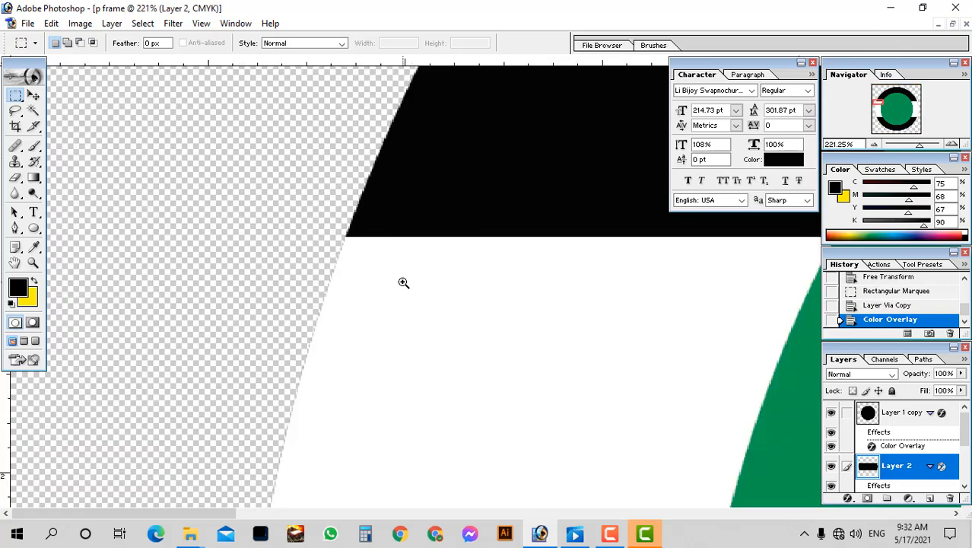
key("ctrl+0")
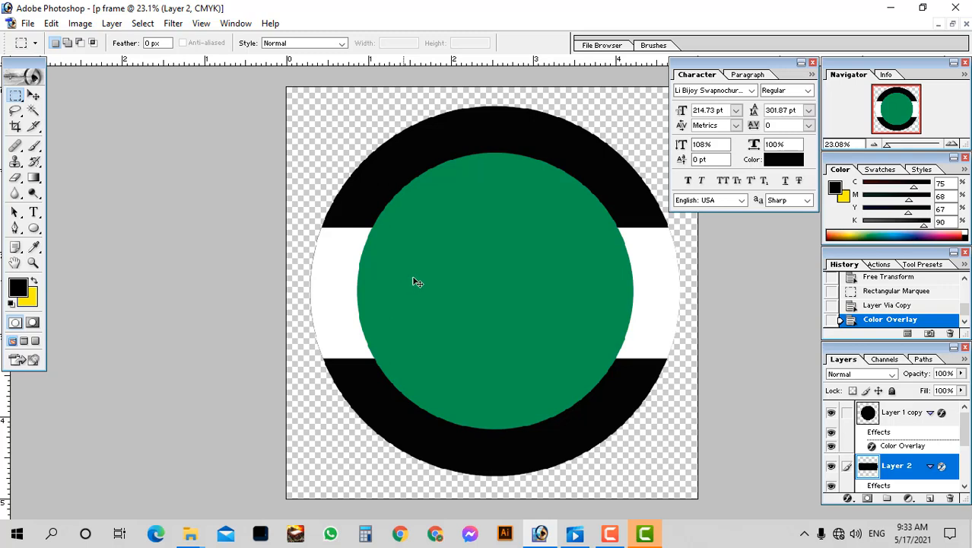
Step: Select the lower part of the canvas from inside the middle band downward and copy that part of Layer 1 to a new layer
right_click(484, 274, "ctrl")
left_click(511, 280)
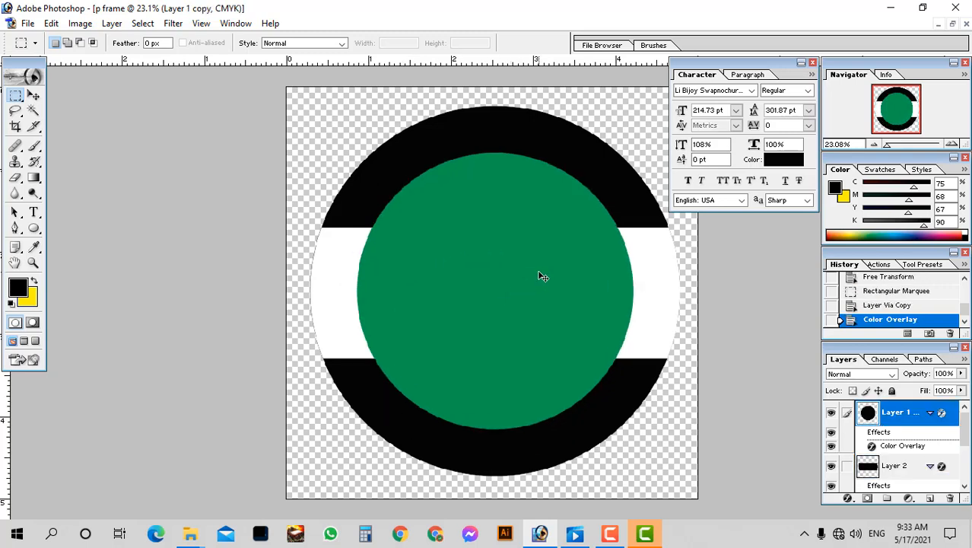
right_click(624, 378, "ctrl")
left_click(650, 386)
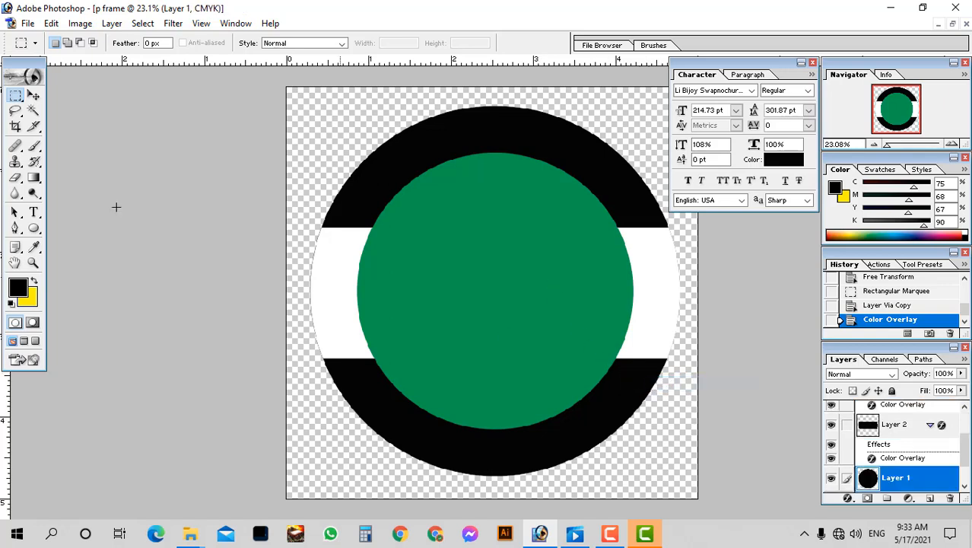
left_click_drag(264, 280, 703, 504)
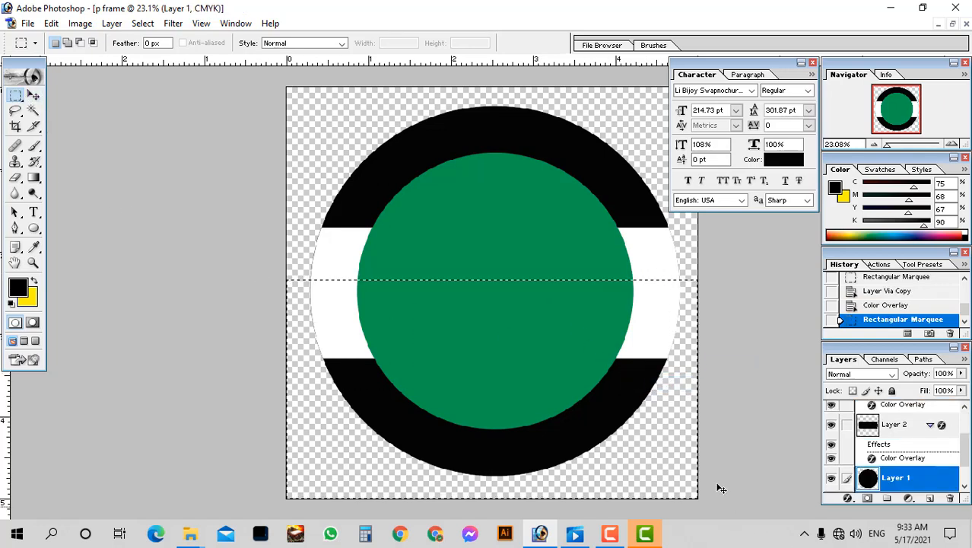
right_click(612, 388, "ctrl")
left_click(630, 395)
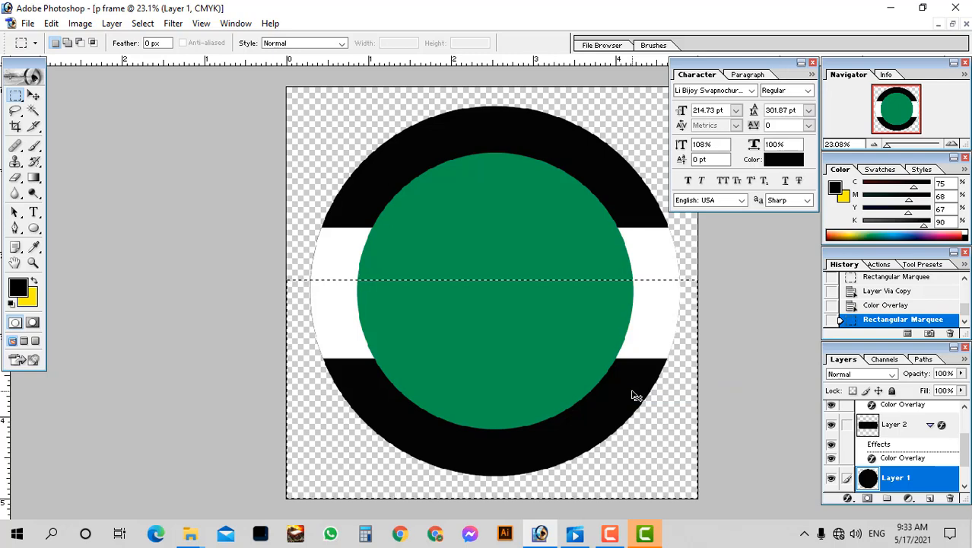
key("ctrl+j")
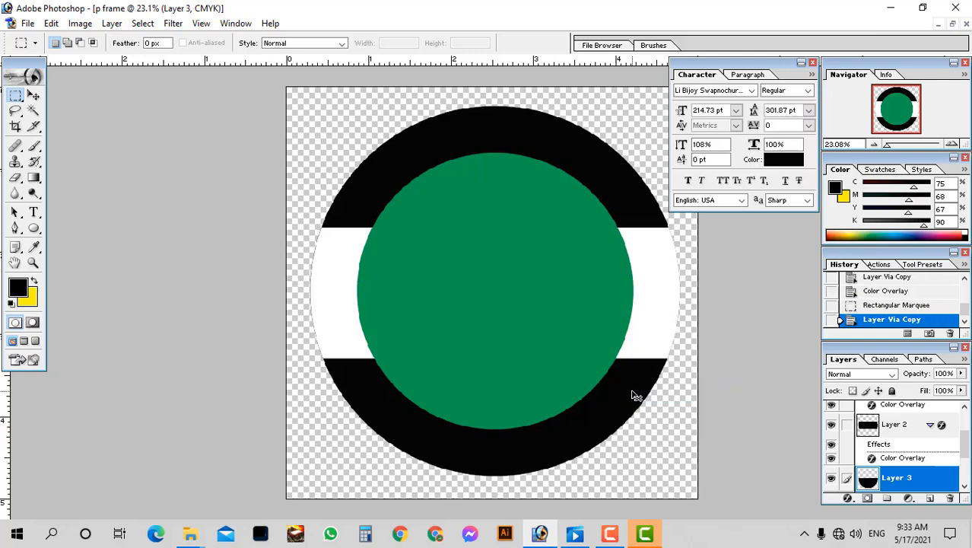
Step: Apply a Color Overlay to the lower part on Layer 3, sampling the inner circle's green (C 100, M 10, Y 100, K 0)
left_click(849, 498)
left_click(868, 436)
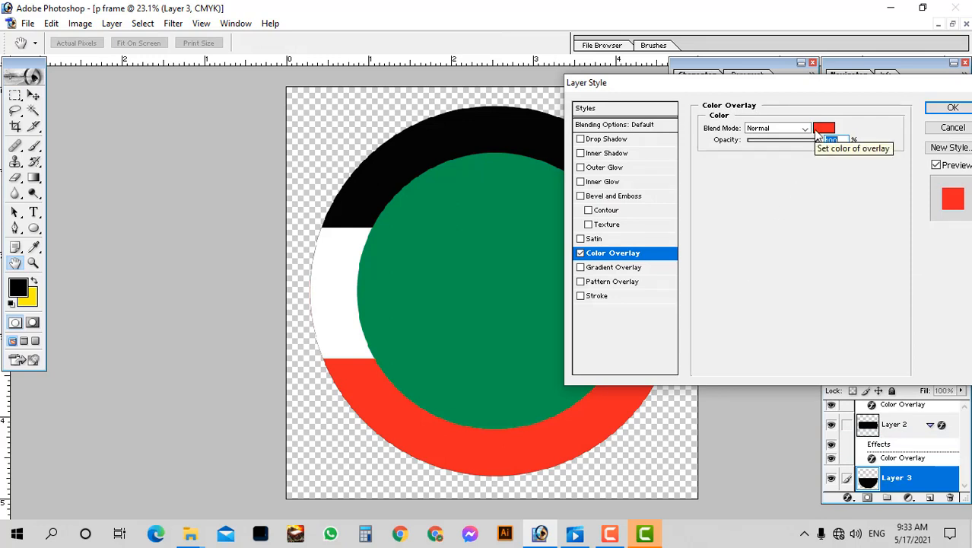
left_click(822, 129)
left_click(484, 353)
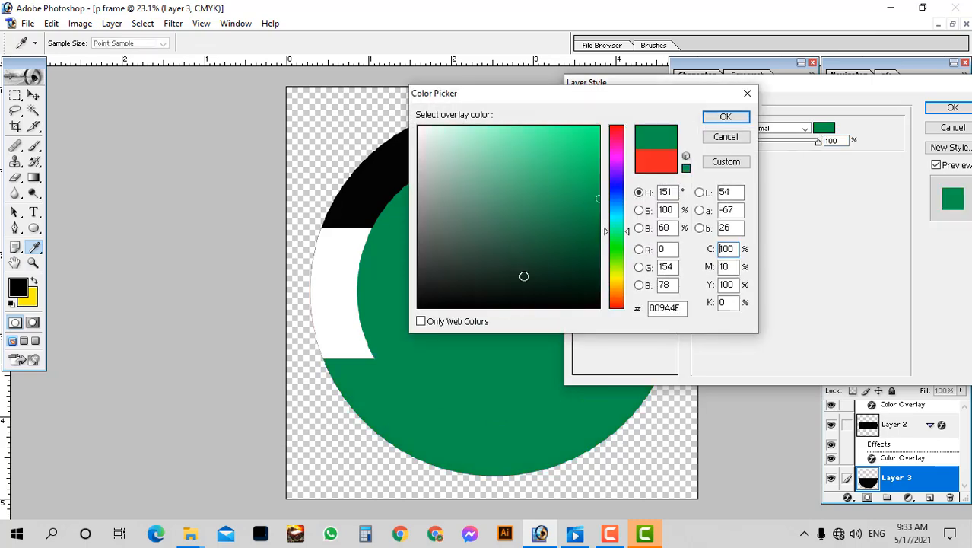
left_click(724, 119)
left_click(939, 114)
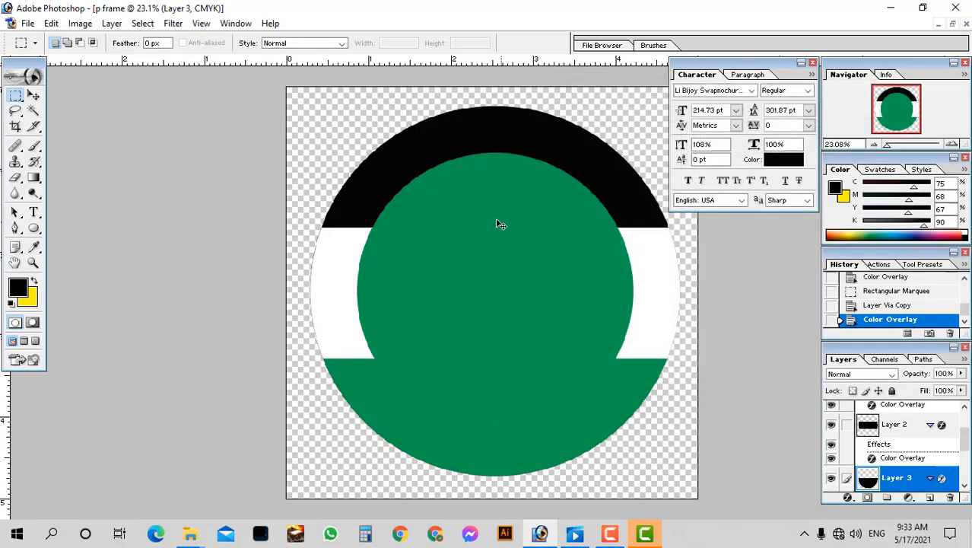
Step: Change the inner circle's Color Overlay on Layer 1 copy to white (FFFFFF)
right_click(499, 222, "ctrl")
left_click(520, 225)
left_click(846, 495)
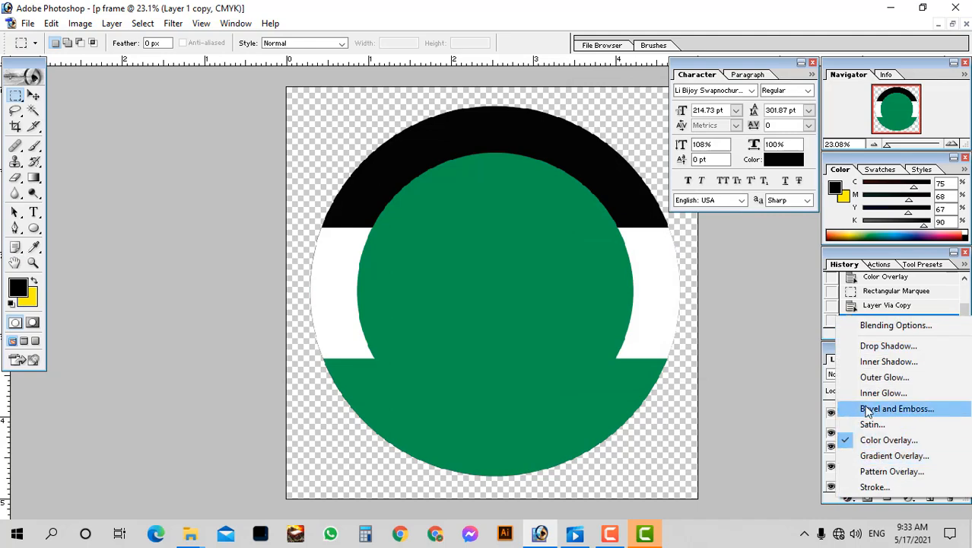
left_click(895, 440)
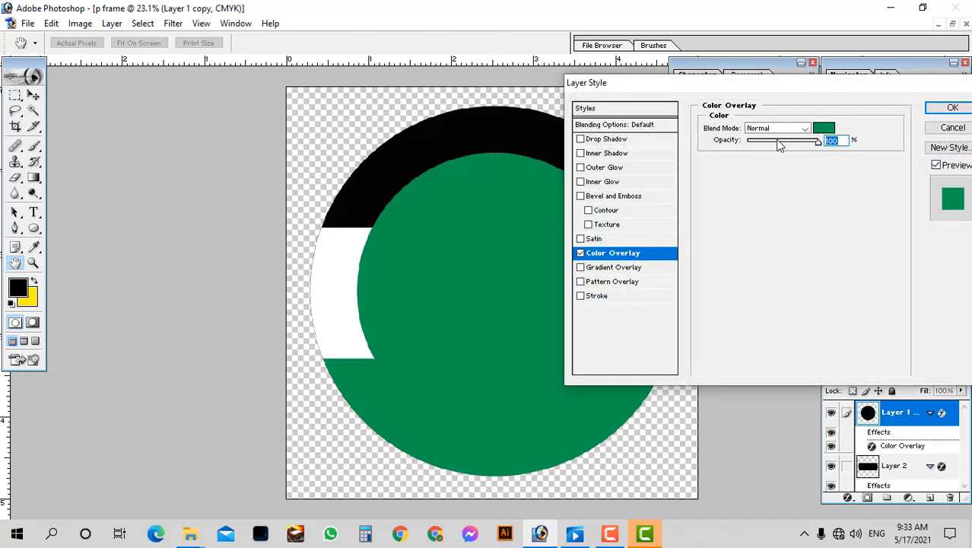
left_click(824, 128)
type("0")
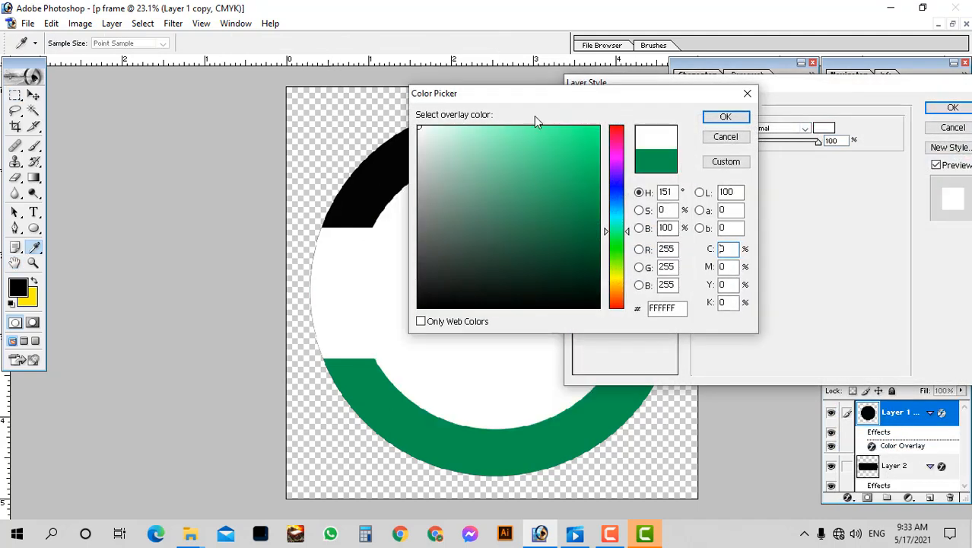
left_click(725, 117)
left_click(949, 112)
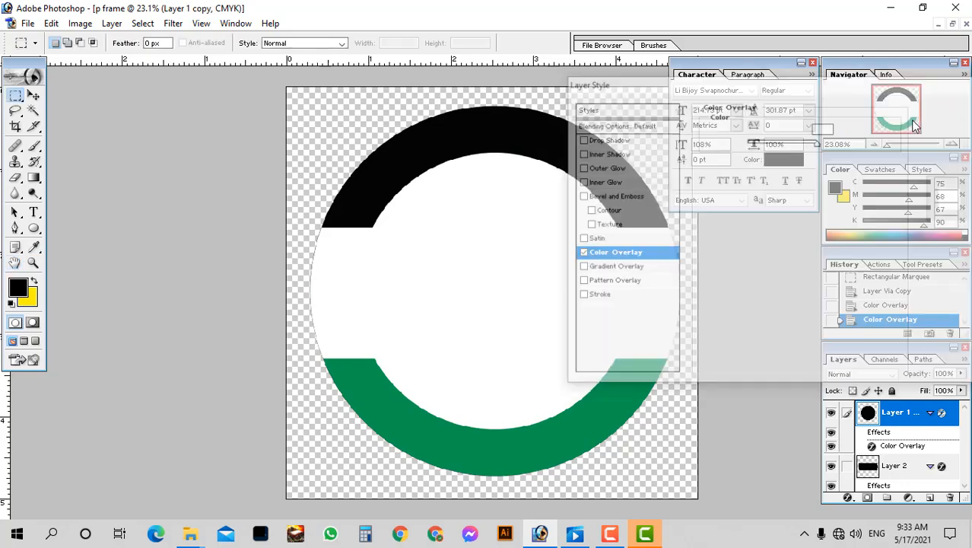
Step: Change the middle band's Color Overlay on Layer 2 to red (FF0000)
right_click(336, 250, "ctrl")
left_click(358, 254)
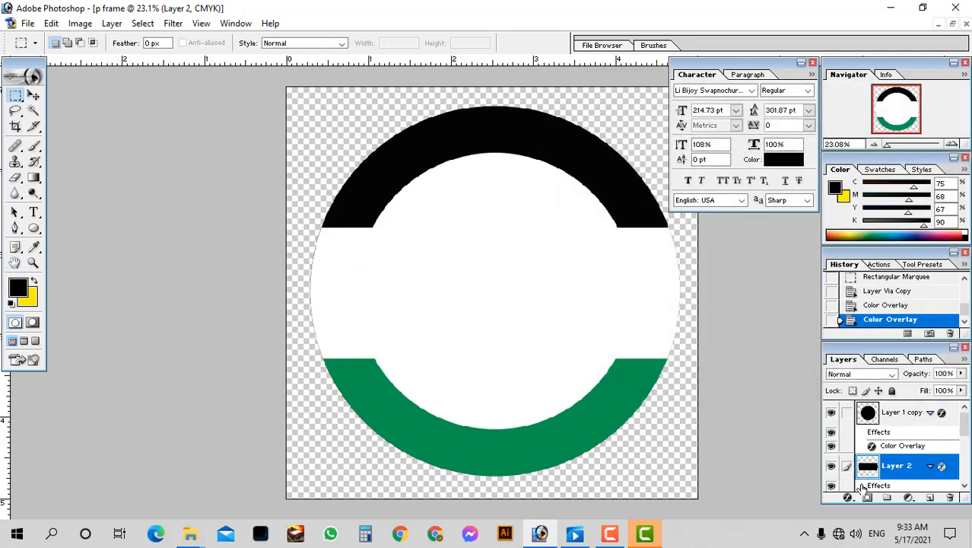
left_click(848, 496)
left_click(890, 439)
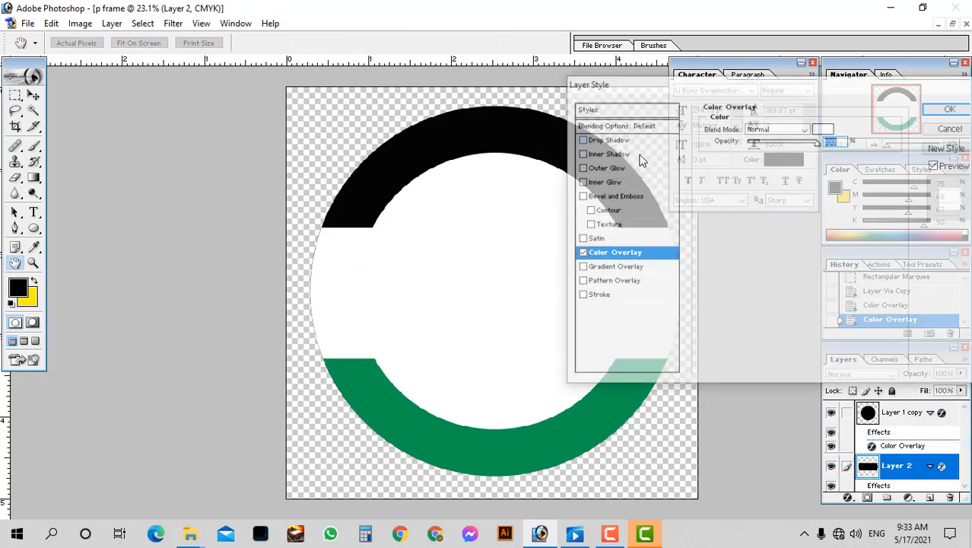
left_click(823, 129)
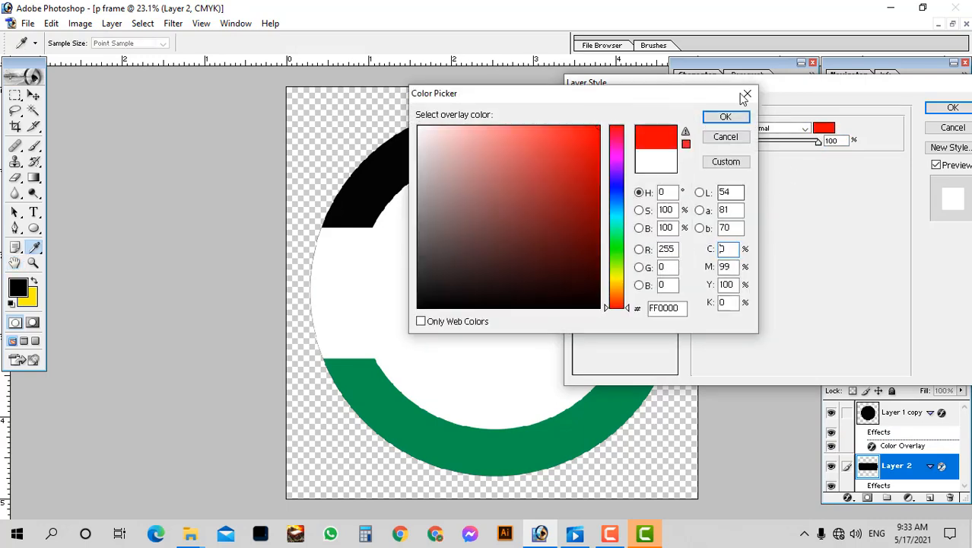
left_click(735, 119)
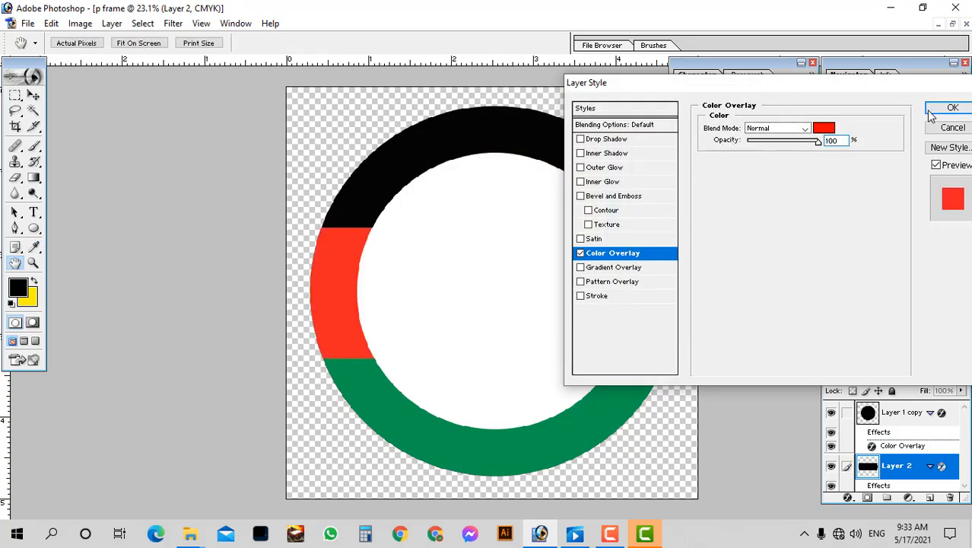
left_click(951, 108)
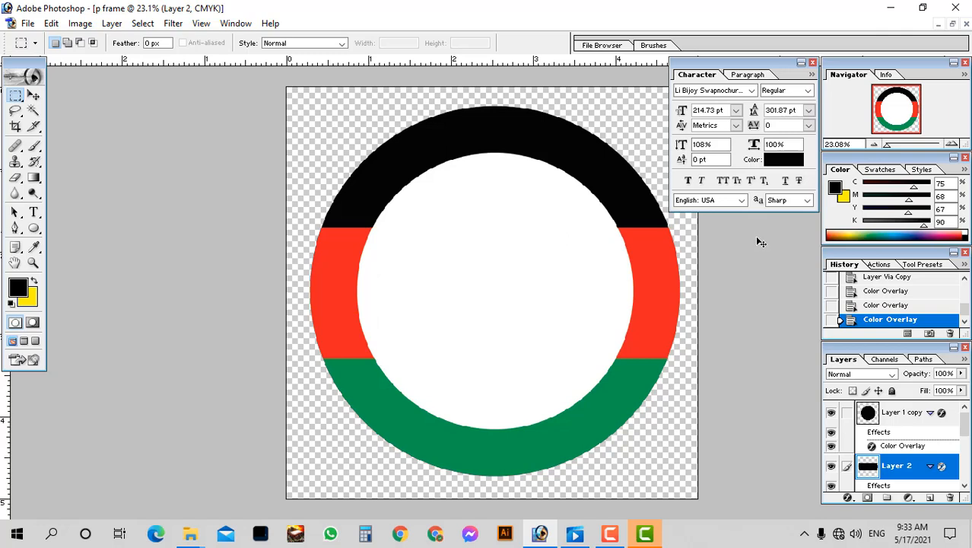
right_click(638, 281)
left_click(670, 256)
left_click_drag(663, 255, 615, 255)
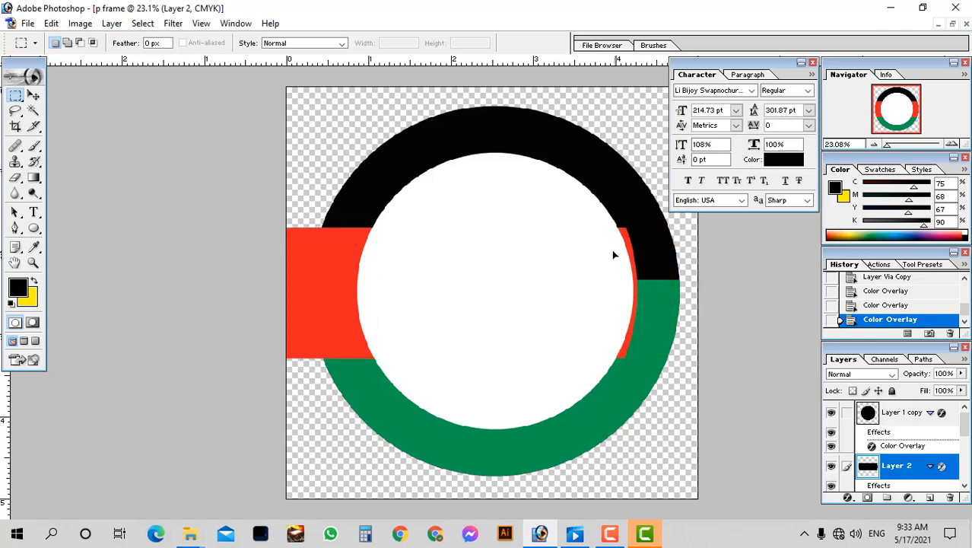
key("ctrl+g")
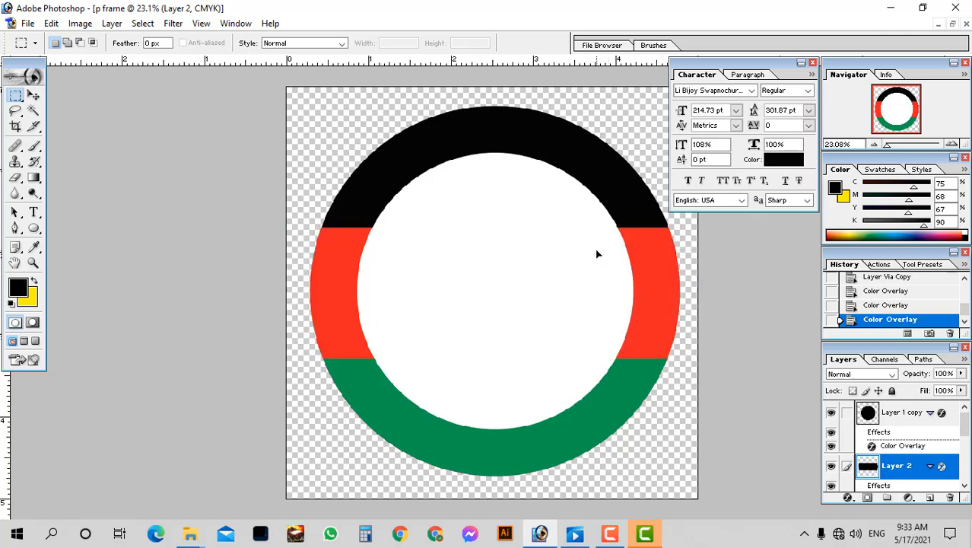
Step: Delete the right-hand part of the red band on Layer 2 using a rectangular selection, and deselect
left_click_drag(704, 347, 697, 417)
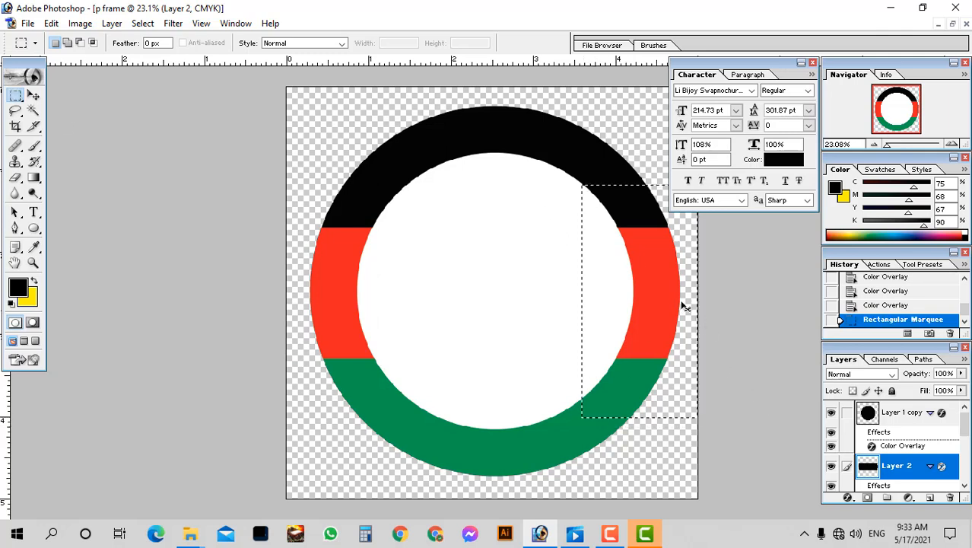
right_click(661, 284)
left_click(676, 290)
key("Delete")
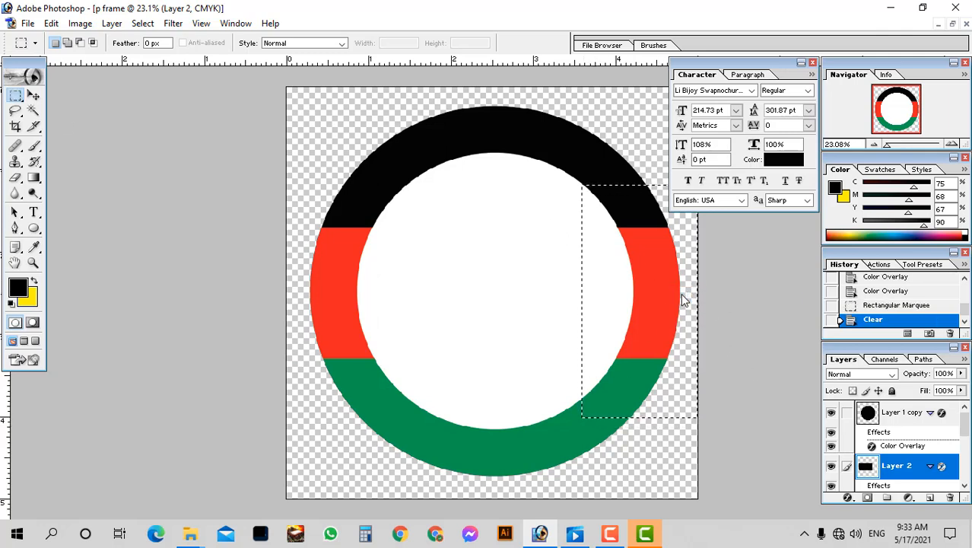
key("ctrl+d")
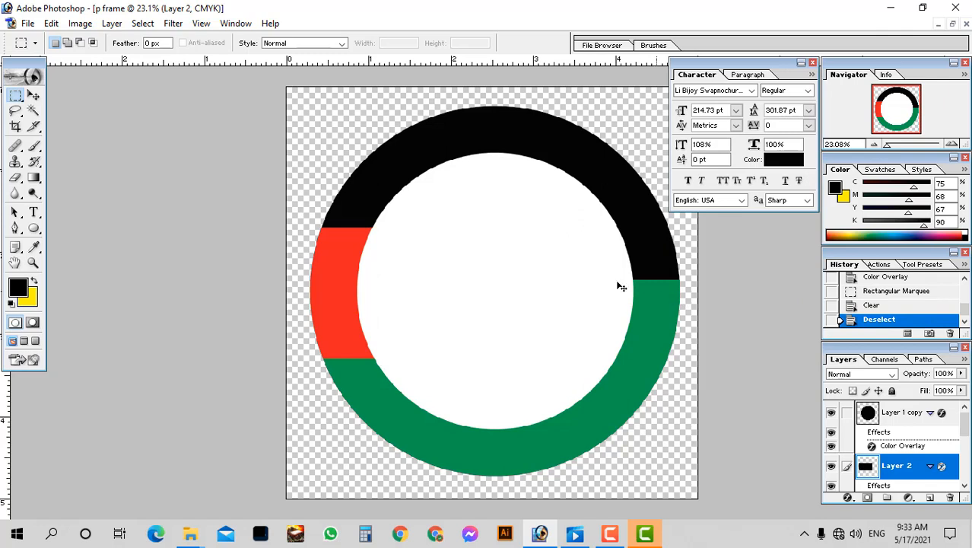
Step: Bring the red Layer 2 shape to the front of all other layers
right_click(362, 245)
left_click_drag(327, 236, 361, 249)
key("ctrl+z")
key("ctrl+shift+bracketright")
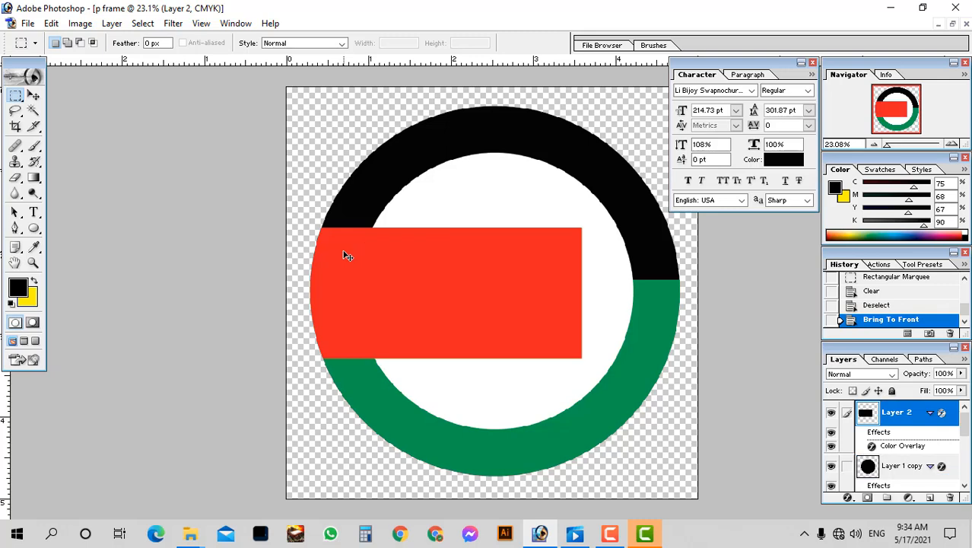
Step: Duplicate the red Layer 2 shape, flip the copy horizontally, and move it over the left side of the ring
left_click_drag(344, 259, 425, 269)
key("ctrl+t")
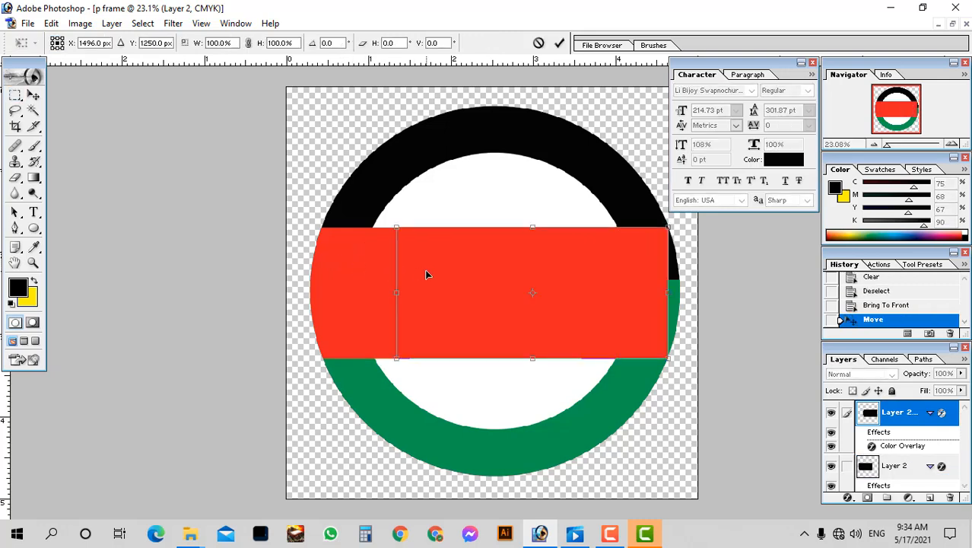
right_click(425, 268)
left_click(477, 438)
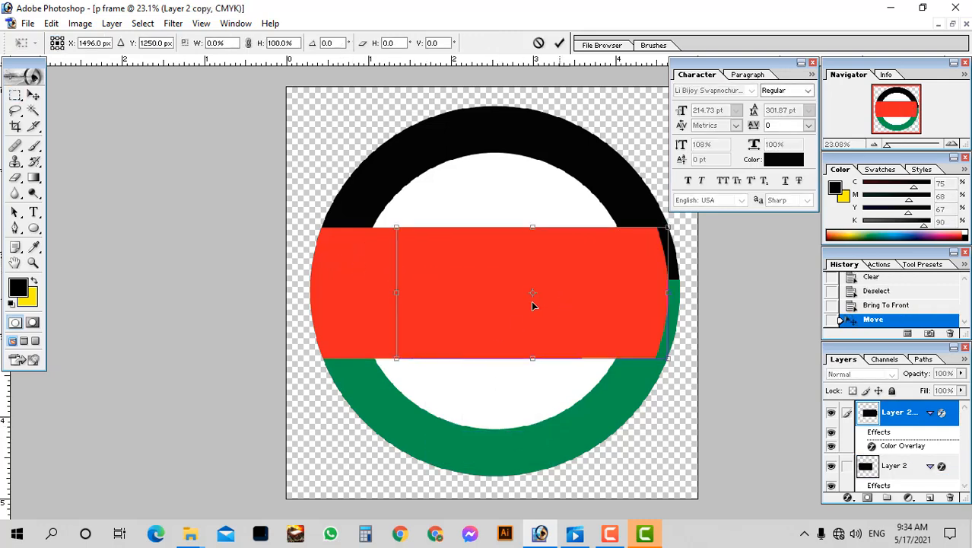
left_click_drag(531, 300, 396, 293)
key("Return")
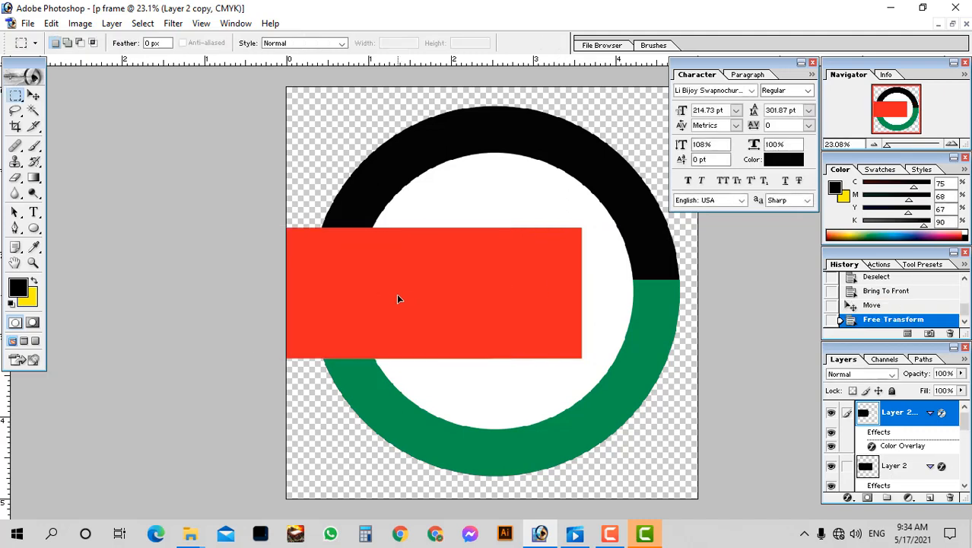
Step: Select Layer 2 and delete the right part of its red shape with a rectangular selection
key("alt+bracketleft")
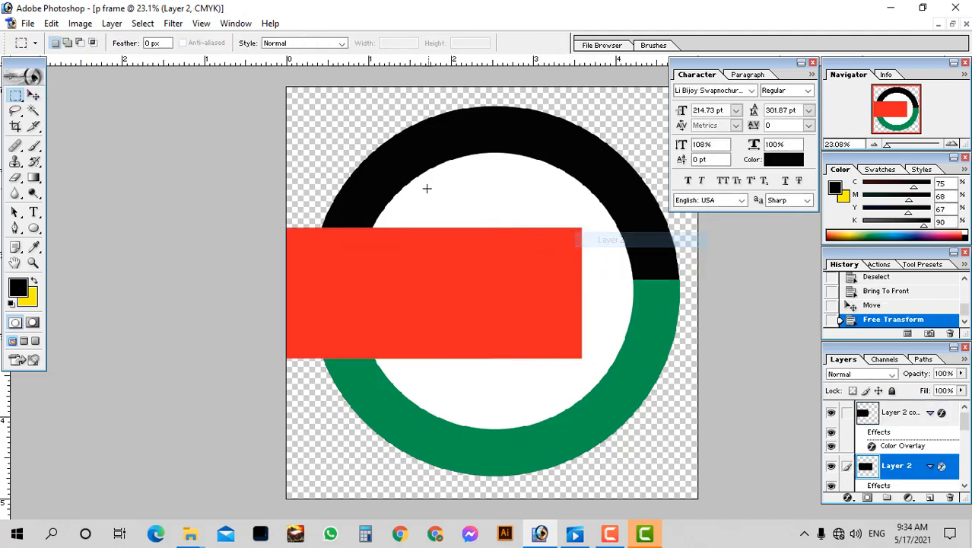
left_click_drag(432, 197, 693, 444)
key("Delete")
key("ctrl+d")
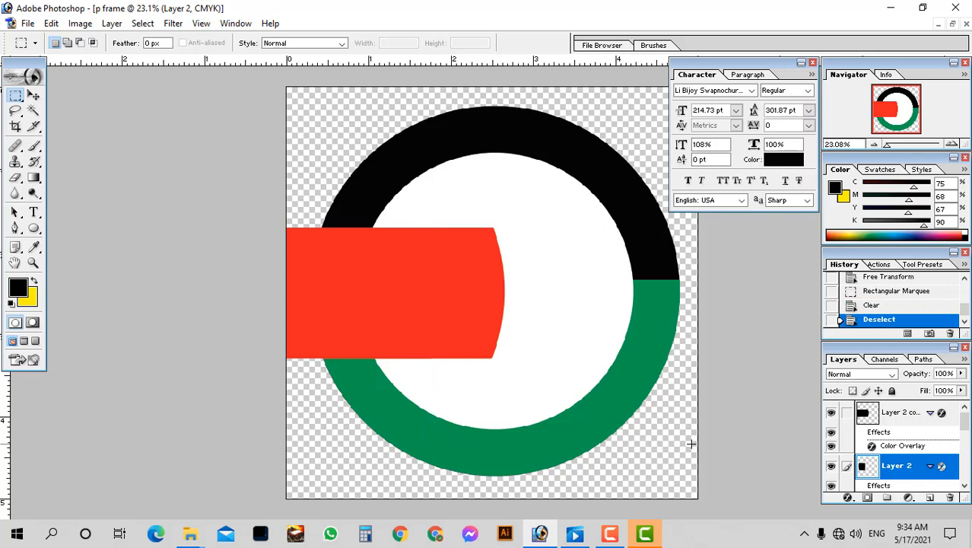
Step: Delete the left part of the flipped red shape on Layer 2 copy with a rectangular selection
mouse_move(211, 169)
left_mouse_down()
mouse_move(402, 335)
mouse_move(438, 468)
left_mouse_up()
right_click(402, 282, "ctrl")
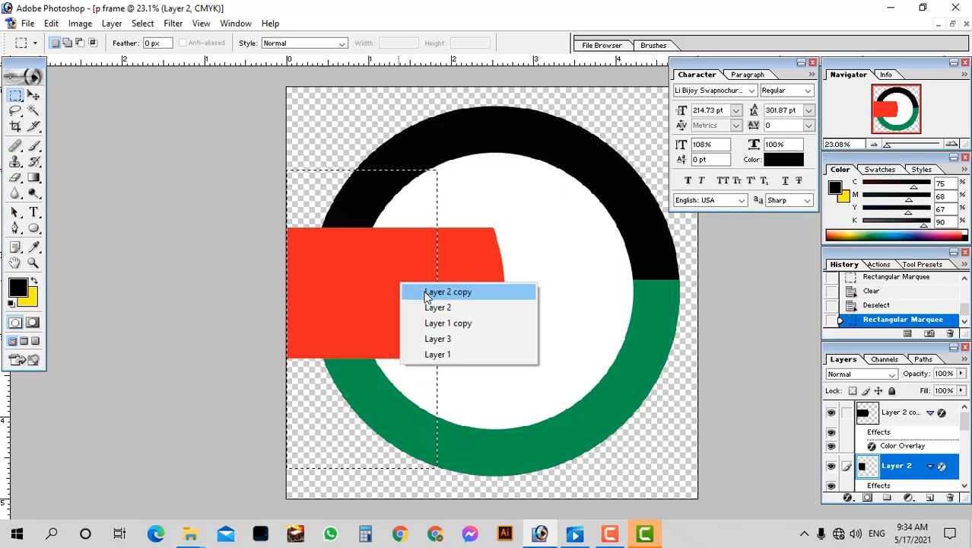
left_click(423, 290)
key("Delete")
key("ctrl+d")
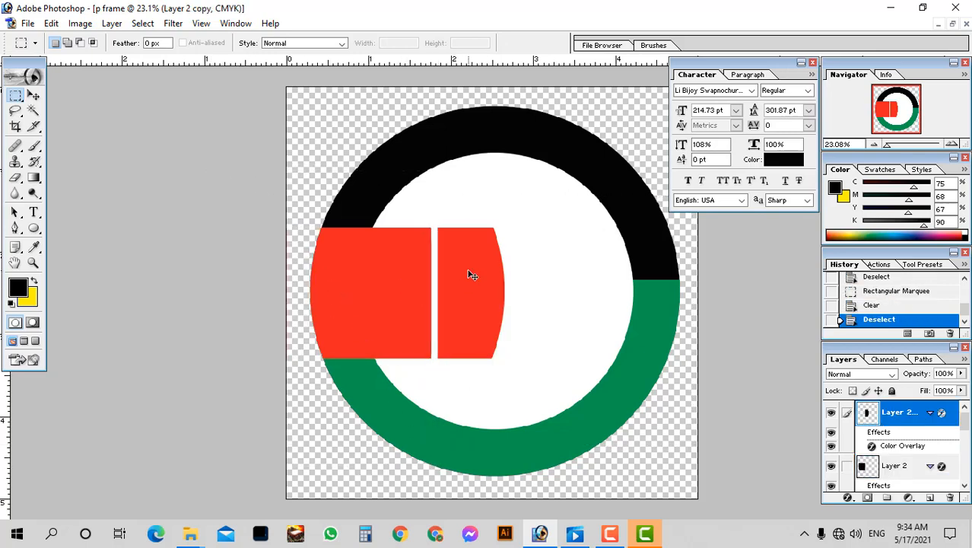
Step: Move the remaining Layer 2 copy piece left to close the gap with the red shape on Layer 2
right_click(469, 270, "ctrl")
left_click(482, 281)
left_click_drag(489, 278, 467, 275, "ctrl")
left_click_drag(304, 202, 452, 307, "ctrl")
left_click(452, 306, "ctrl+alt")
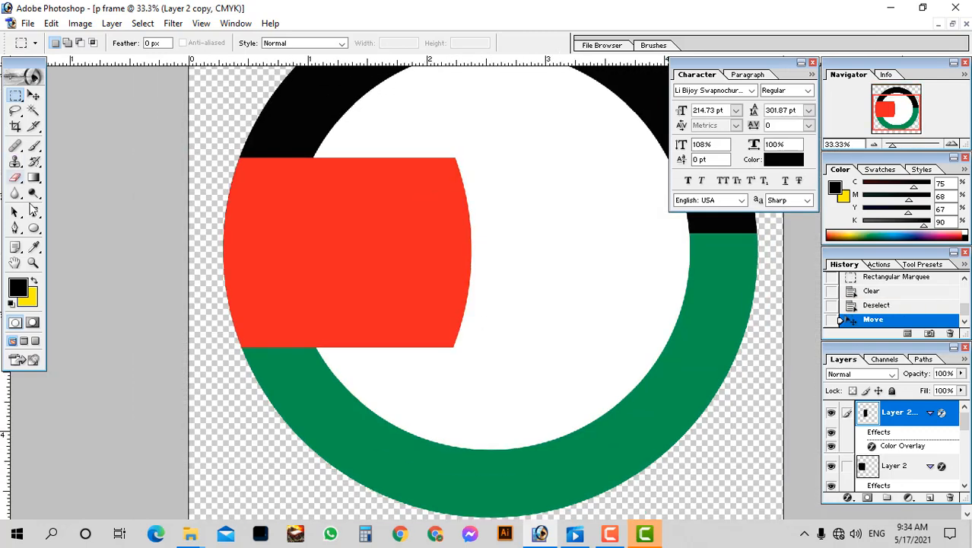
Step: Round the right edge of Layer 2 copy by clearing everything outside a large elliptical selection, and deselect
left_click(24, 92)
left_click(61, 112)
left_click_drag(181, 178, 460, 415)
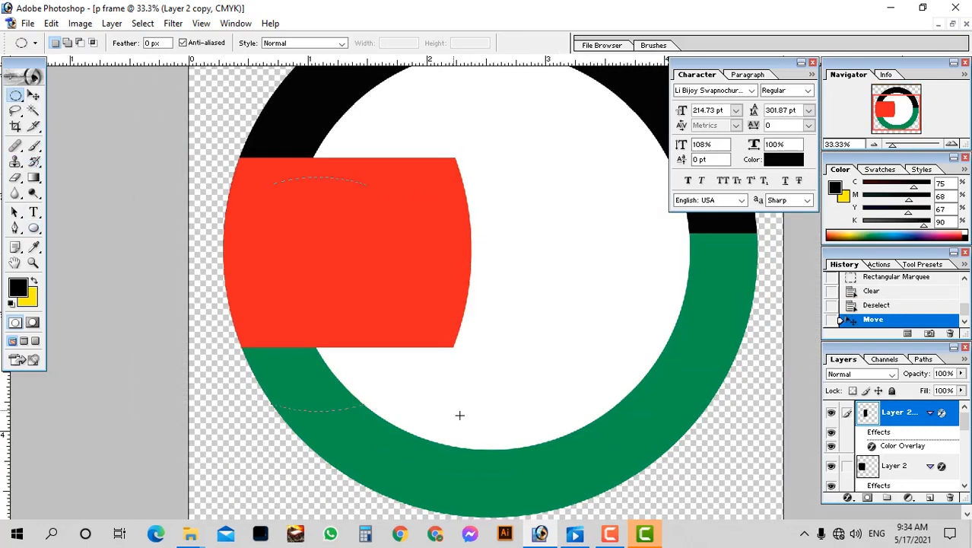
left_click_drag(473, 468, 420, 401)
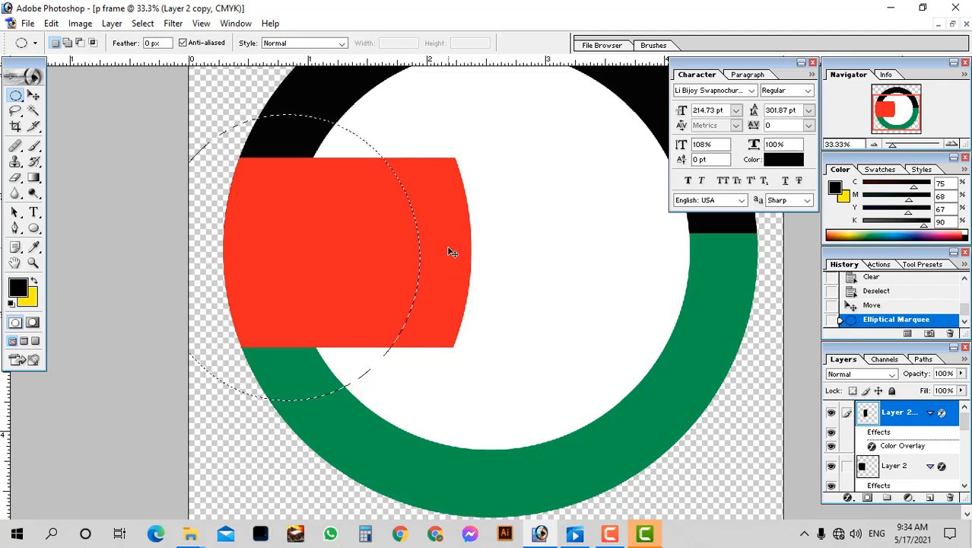
key("ctrl+shift+i")
key("Delete")
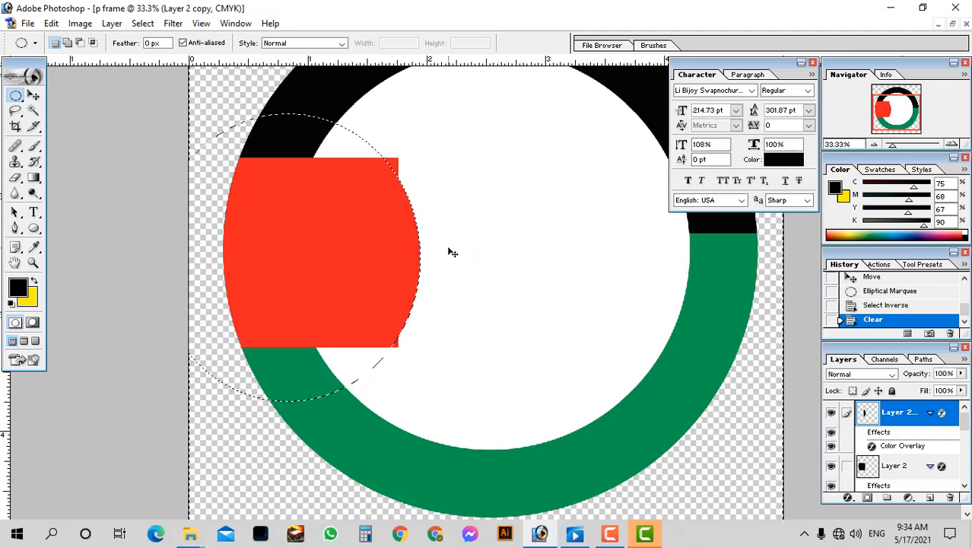
key("ctrl+d")
Step: Remove the square corners protruding beside the curved red edge by deleting the right end of Layer 2's shape
right_click(392, 163, "ctrl")
left_click(395, 167)
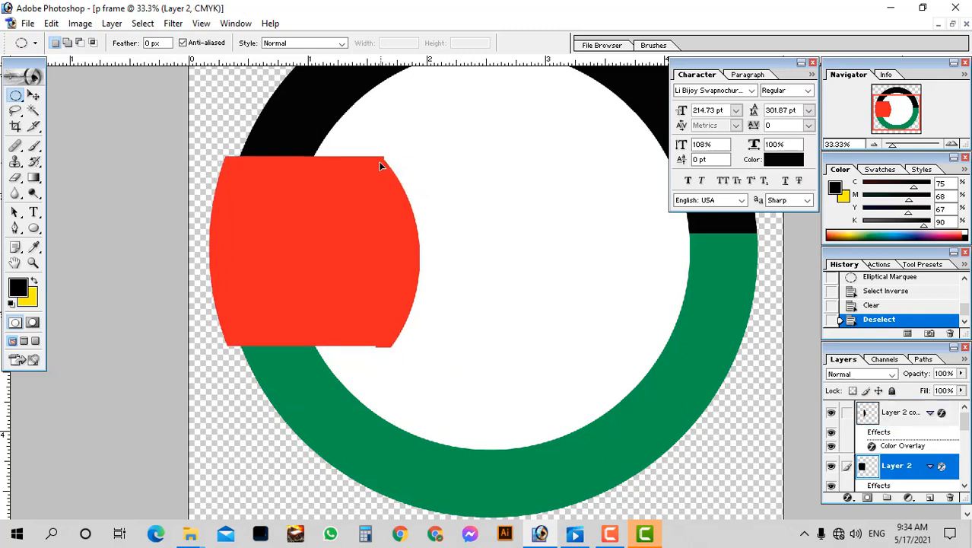
left_click_drag(378, 161, 316, 241)
key("ctrl+z")
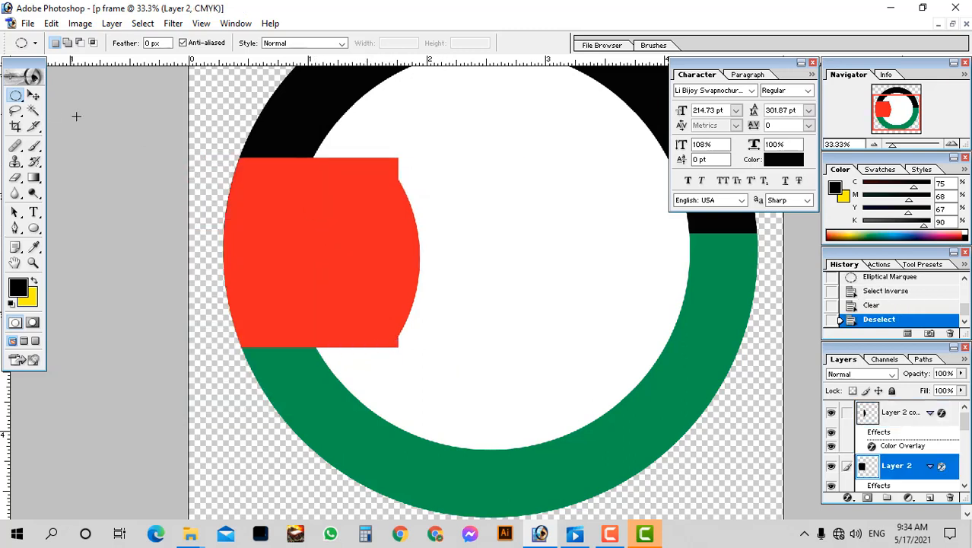
left_click_drag(17, 97, 84, 94)
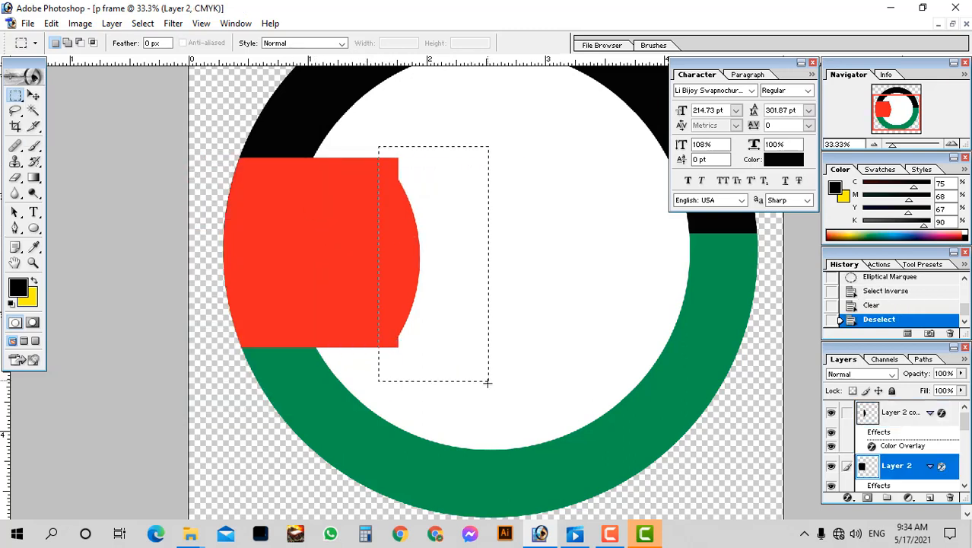
left_click_drag(488, 382, 494, 399)
key("Delete")
key("ctrl+d")
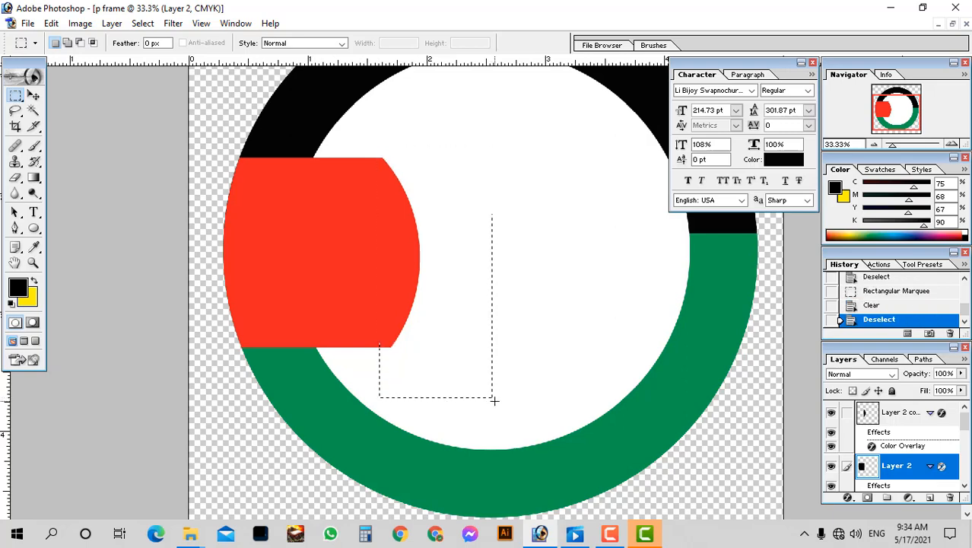
key("ctrl+minus")
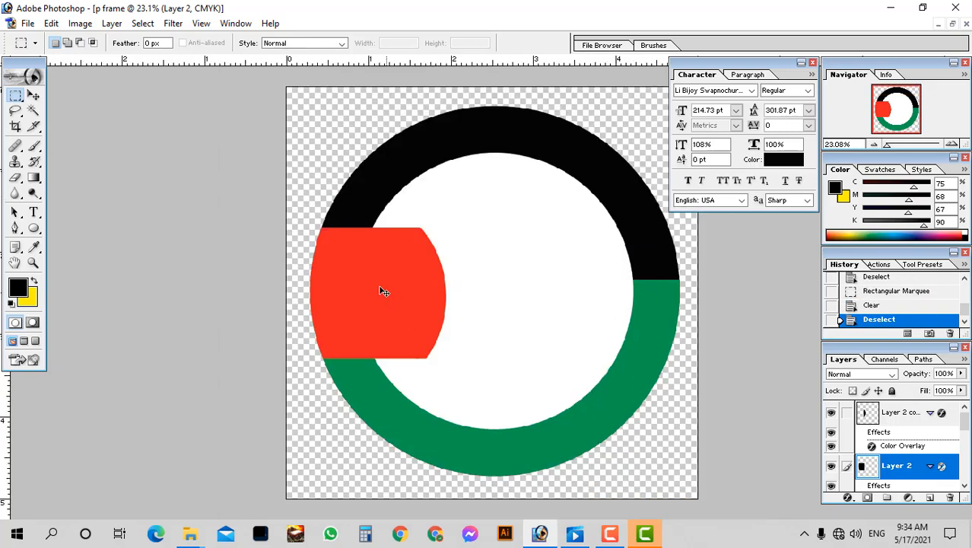
Step: Link the red shapes on Layer 2 and Layer 2 copy and merge them into one layer
left_click_drag(380, 289, 365, 368)
key("ctrl+z")
right_click(428, 274, "ctrl+shift")
left_click(444, 286)
left_click_drag(438, 293, 455, 350)
key("ctrl+z")
key("ctrl+3")
key("ctrl+grave")
key("ctrl+e")
Step: Move the merged red shape right and delete its left end along with the stray red strip, and deselect
left_click_drag(423, 325, 545, 297)
key("ctrl+z")
left_click_drag(362, 210, 479, 442)
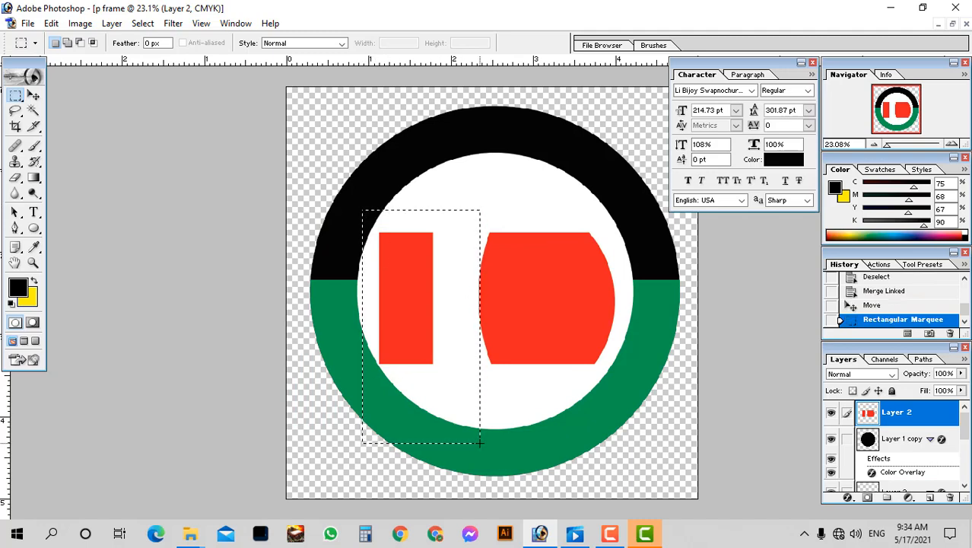
left_click(588, 102)
left_click_drag(306, 191, 491, 438)
key("Delete")
key("ctrl+d")
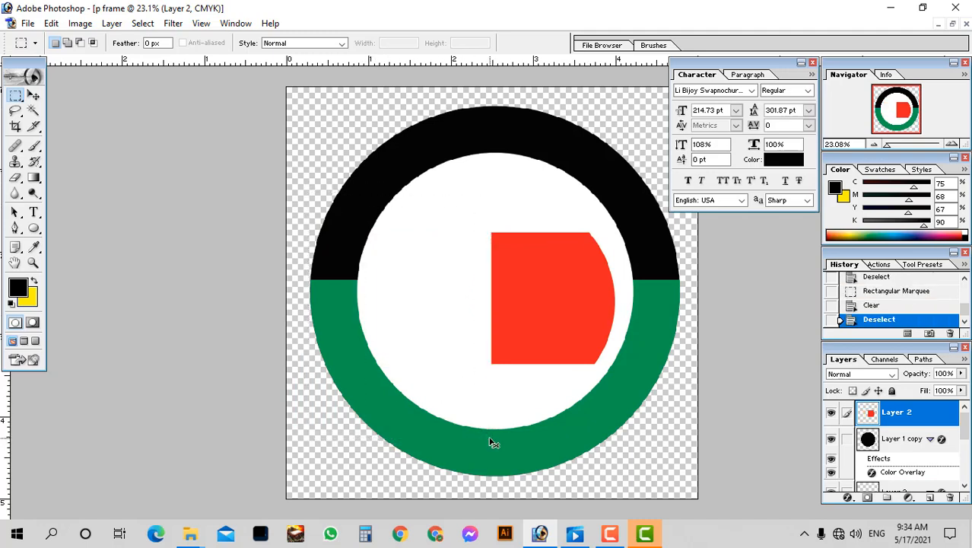
Step: Move the red shape over the ring's left side and mask Layer 2 with the outline of Layer 1's outer circle
left_click_drag(540, 300, 348, 310)
right_click(364, 195)
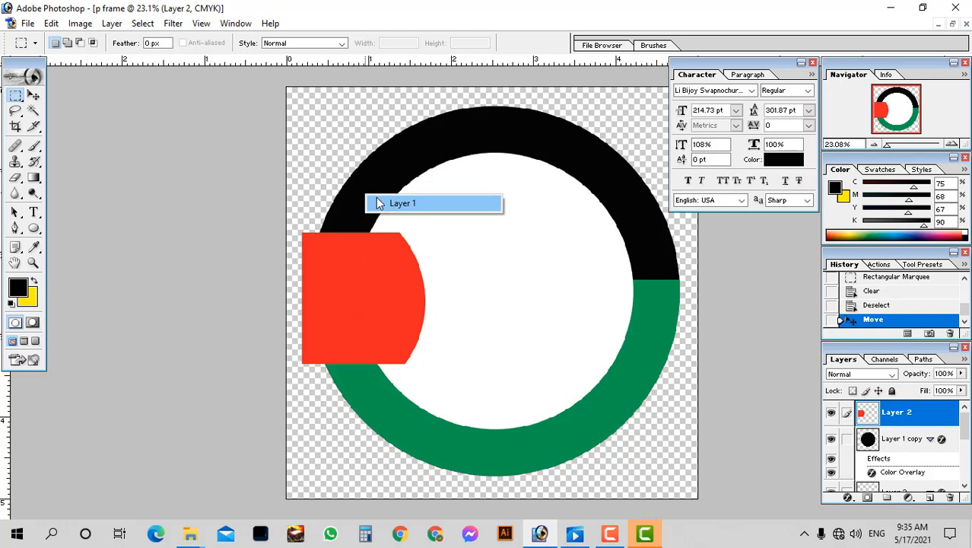
left_click(398, 204)
left_click(868, 477, "ctrl")
right_click(369, 288)
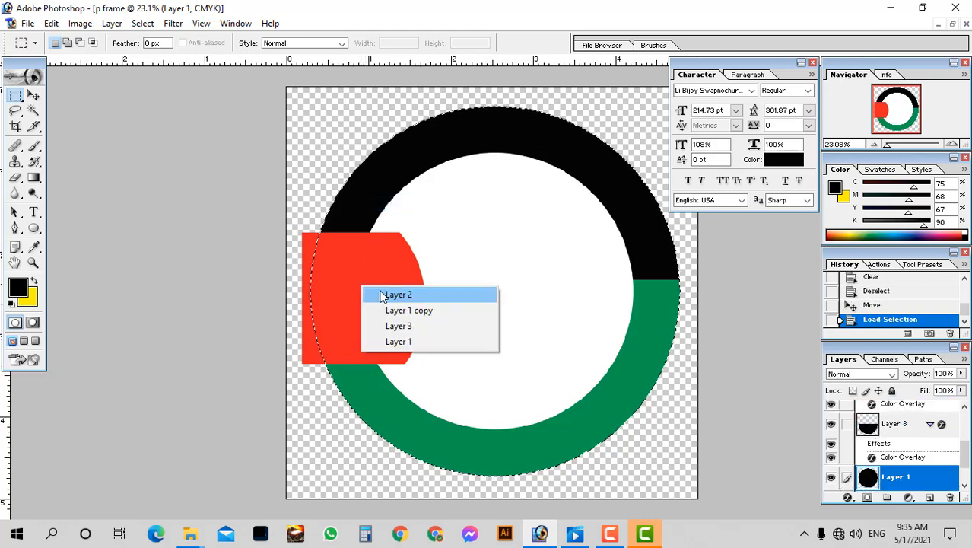
left_click(399, 291)
left_click(868, 497)
key("Tab")
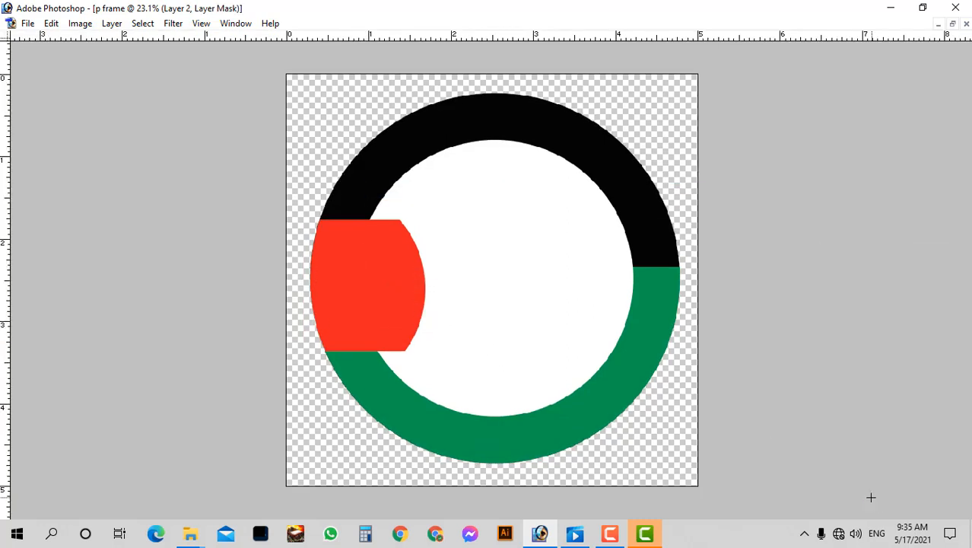
right_click(368, 250)
left_click(385, 254)
key("ctrl+minus")
key("ctrl+minus")
right_click(512, 258)
left_click(532, 260)
left_click_drag(532, 261, 538, 310)
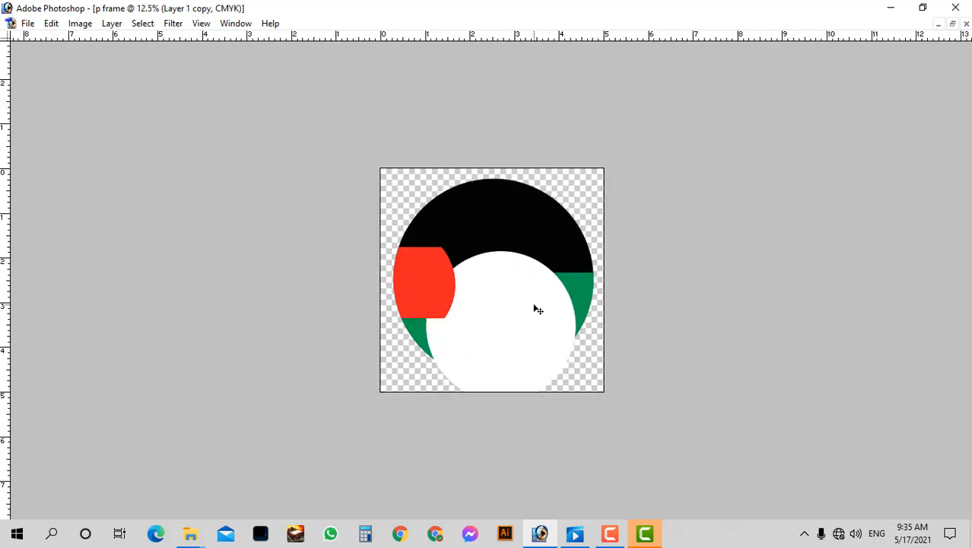
key("ctrl+z")
Step: Load the white inner circle's outline as a selection and clear the circle from Layer 1 copy
key("Tab")
left_click(870, 444, "ctrl")
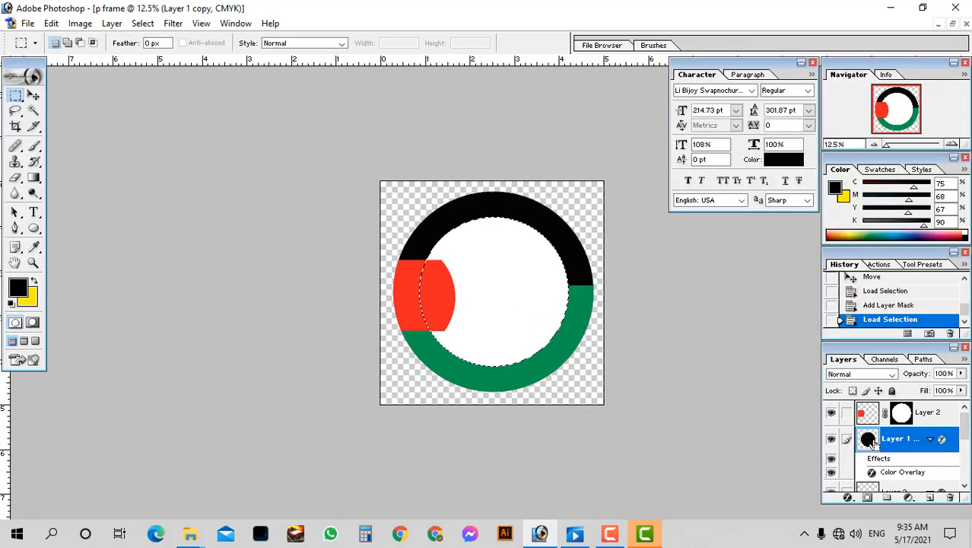
right_click(534, 245)
left_click(550, 257)
key("Delete")
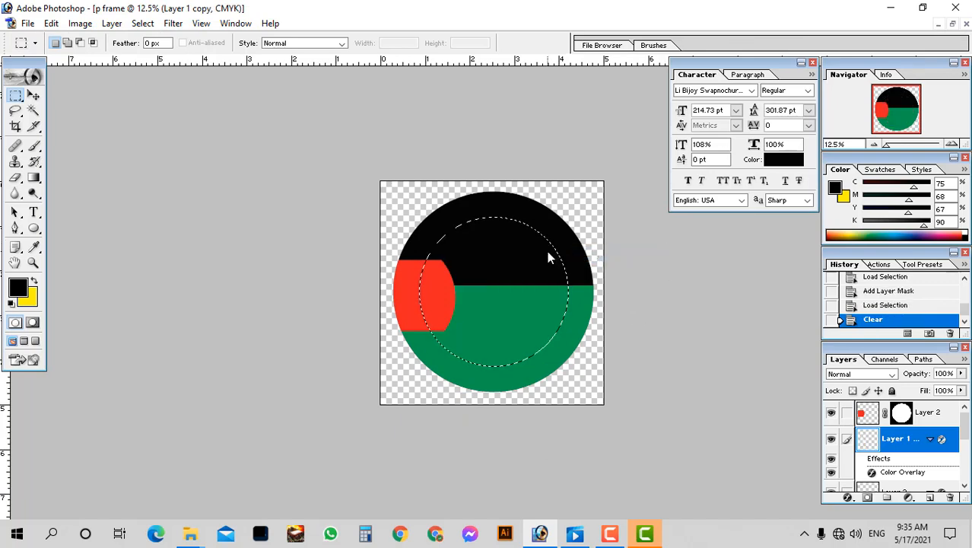
Step: Clear the inner circle area from the black Layer 1 and the green Layer 3, and deselect
right_click(515, 255)
left_click(534, 262)
key("Delete")
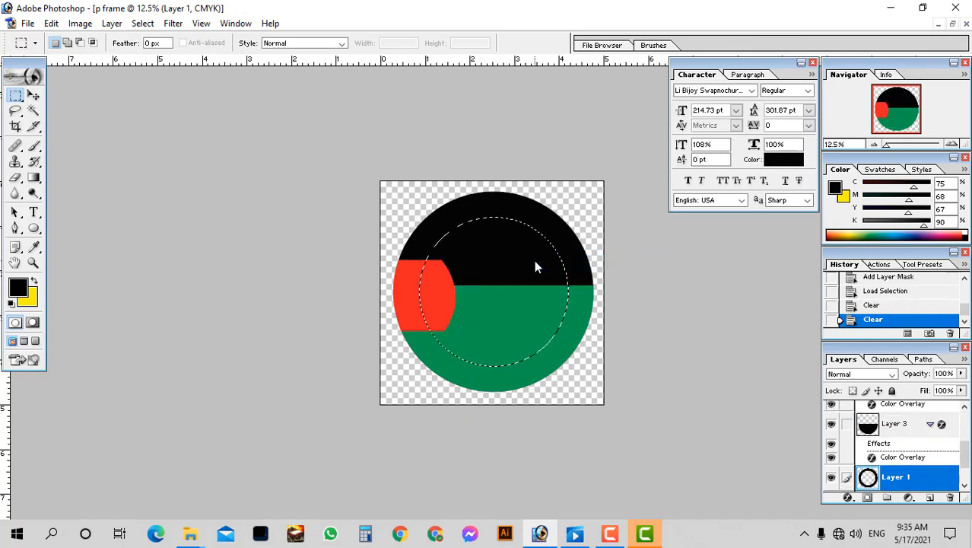
right_click(503, 300)
left_click(534, 314)
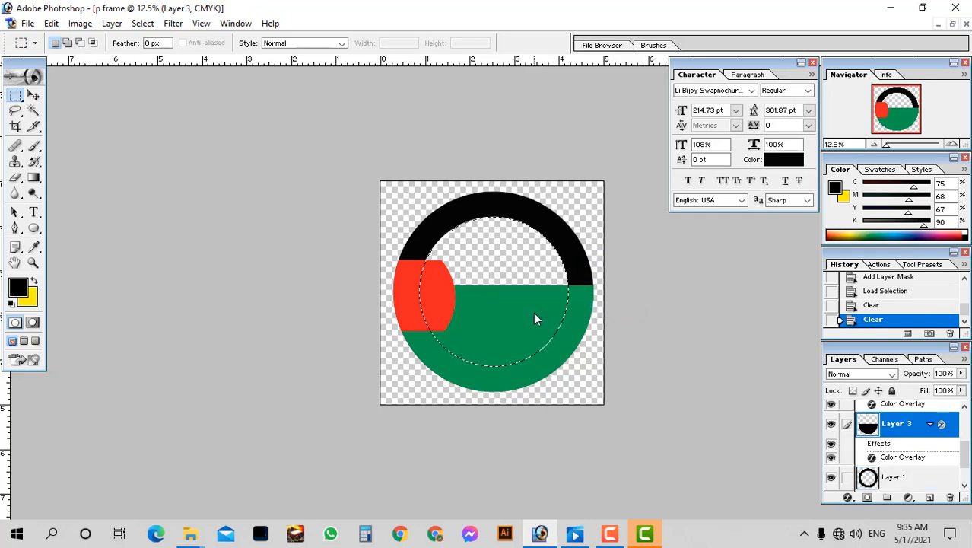
key("Delete")
key("ctrl+d")
Step: Add black placeholder text "vfd" over the ring and scale it down to fit inside the transparent center
left_click(375, 164)
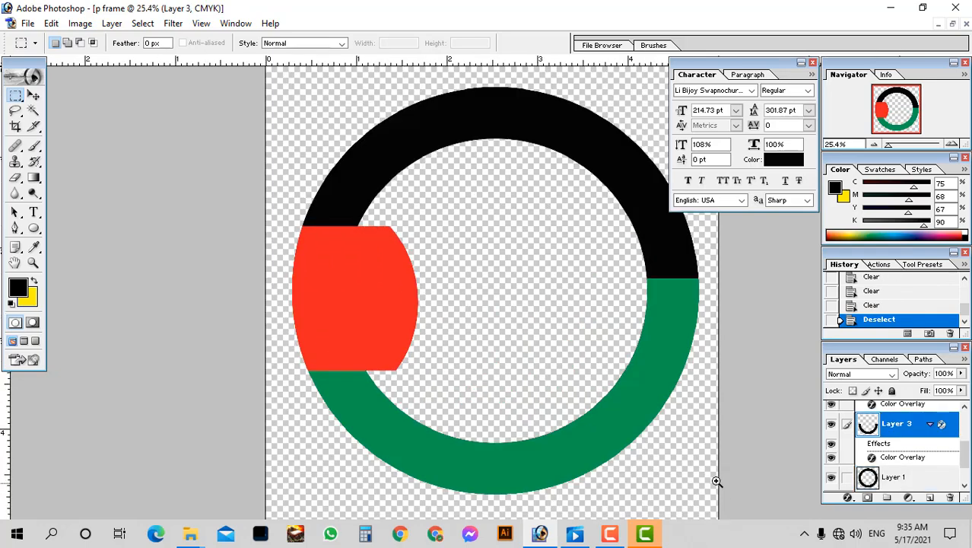
left_click(549, 265)
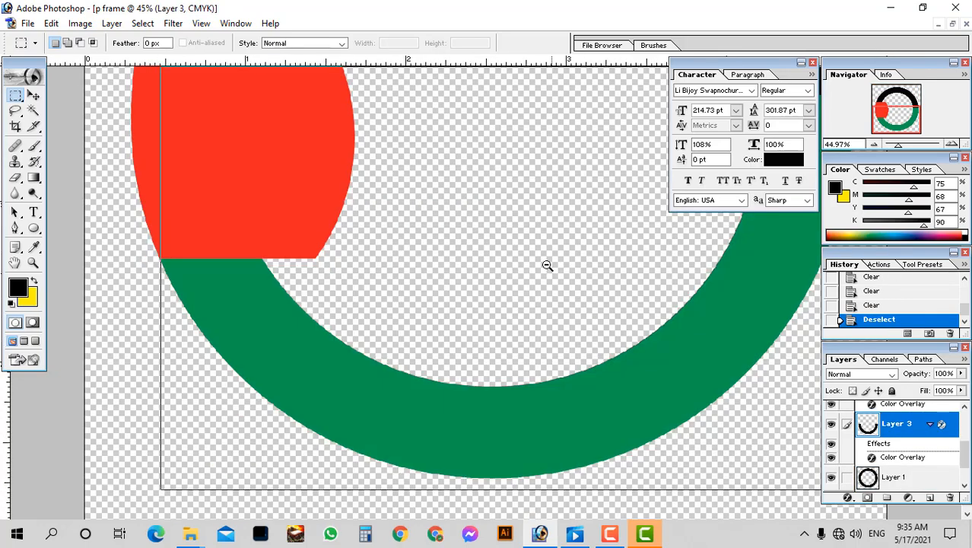
left_click(542, 244, "alt")
left_click(523, 298, "alt")
left_click(33, 212)
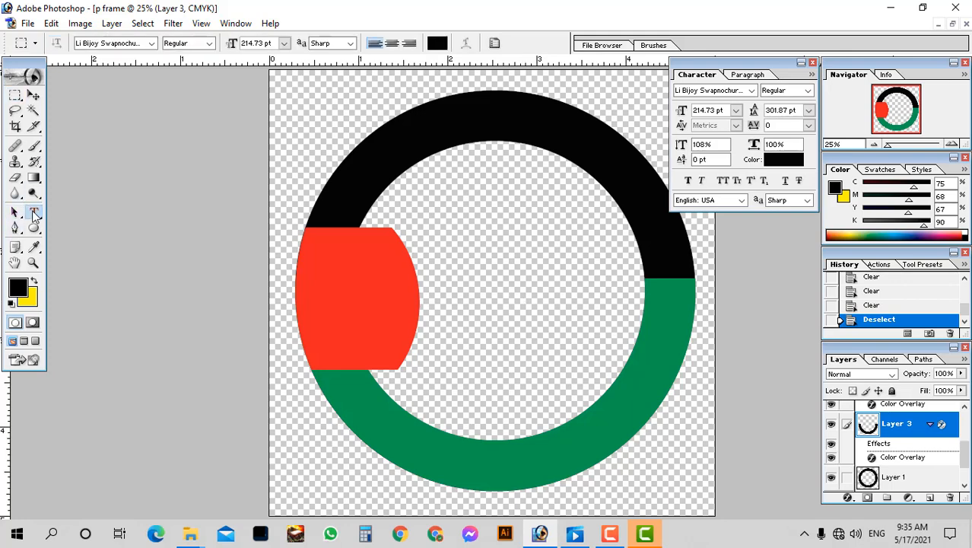
left_click(473, 209)
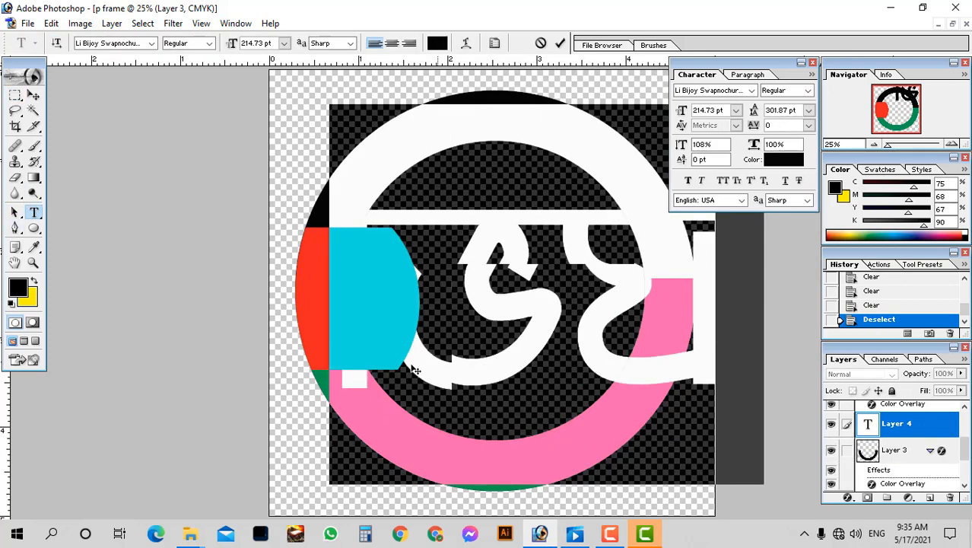
key("ctrl+Return")
key("ctrl+t")
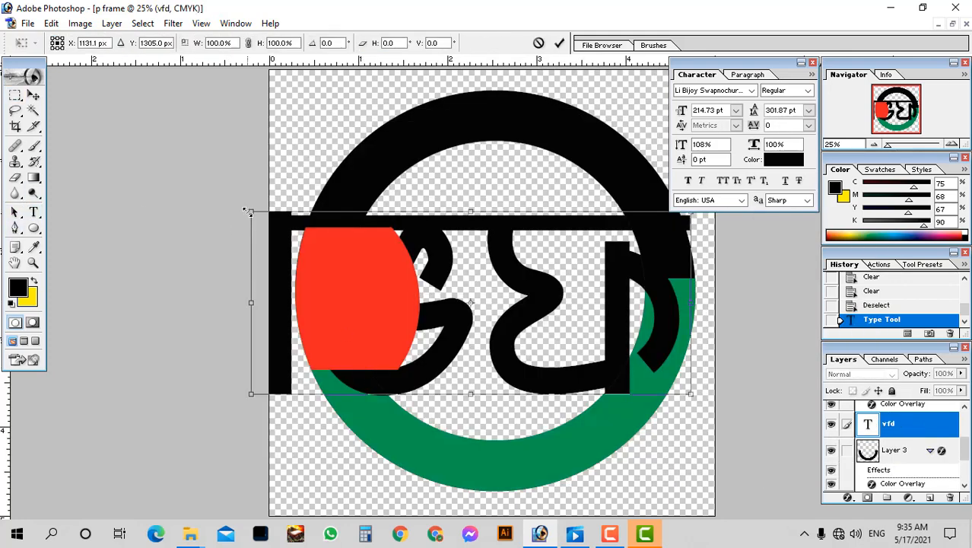
left_click_drag(247, 213, 445, 243)
key("Return")
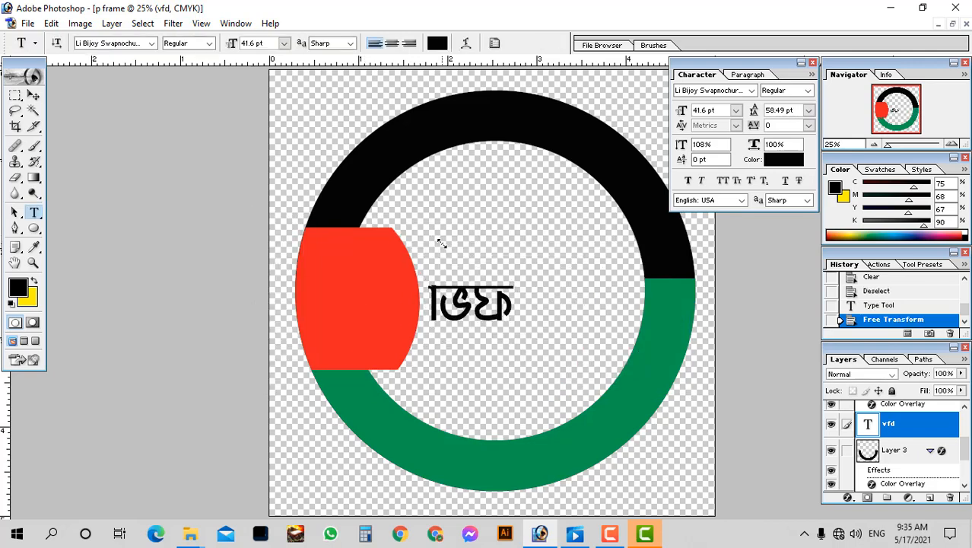
Step: Move the placeholder text down toward the green band and set its font to Arial
left_click_drag(459, 303, 466, 369)
double_click(464, 367)
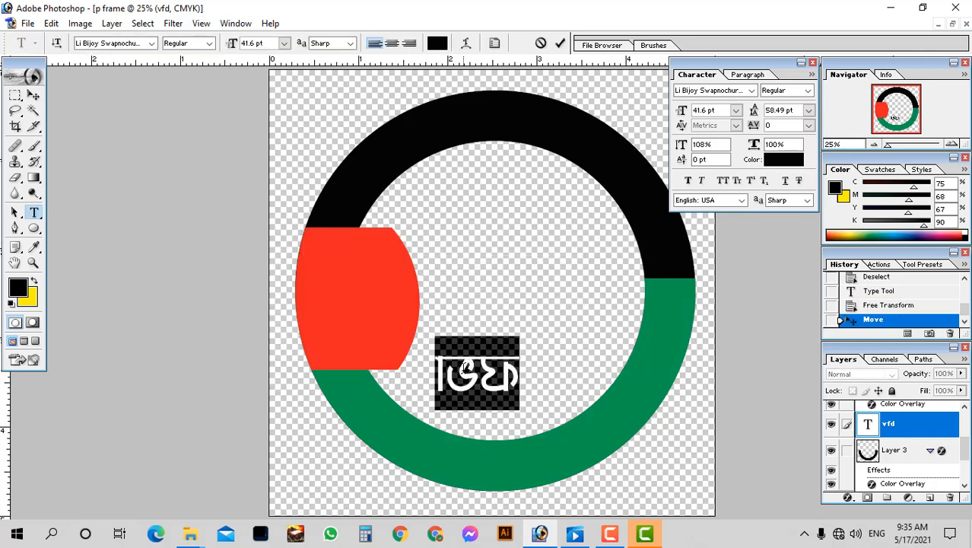
left_click(732, 92)
type("Arial")
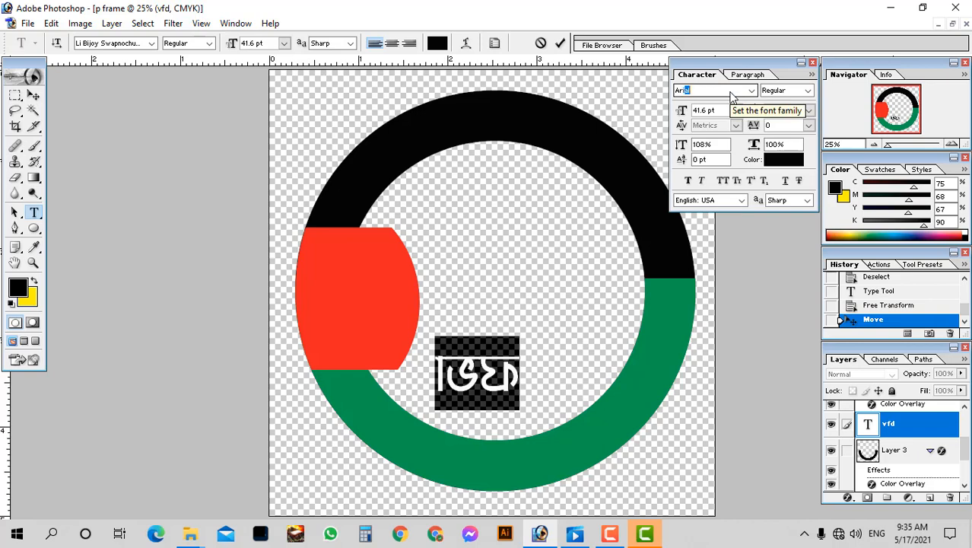
key("Return")
Step: Replace the placeholder text with "I Love"
type("fsd")
key("ctrl+a")
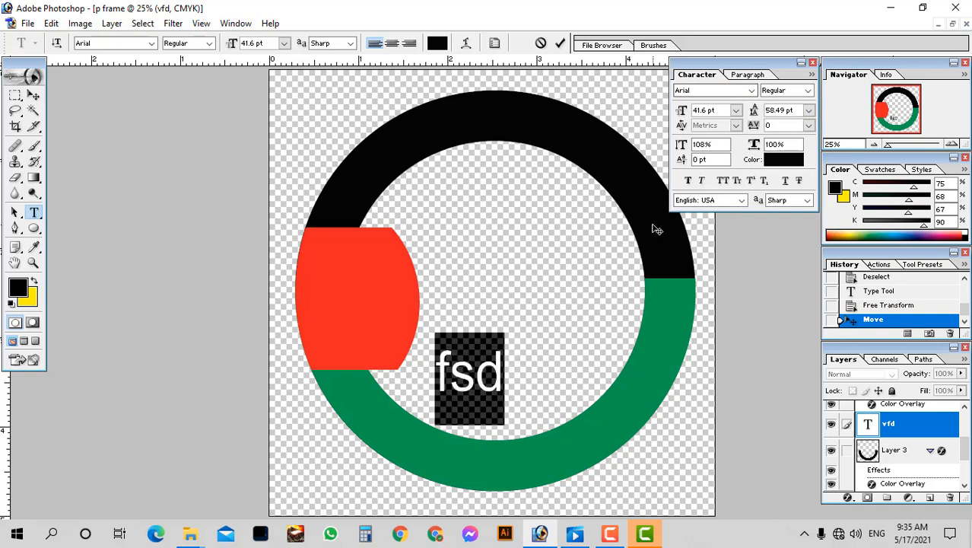
type("I Love")
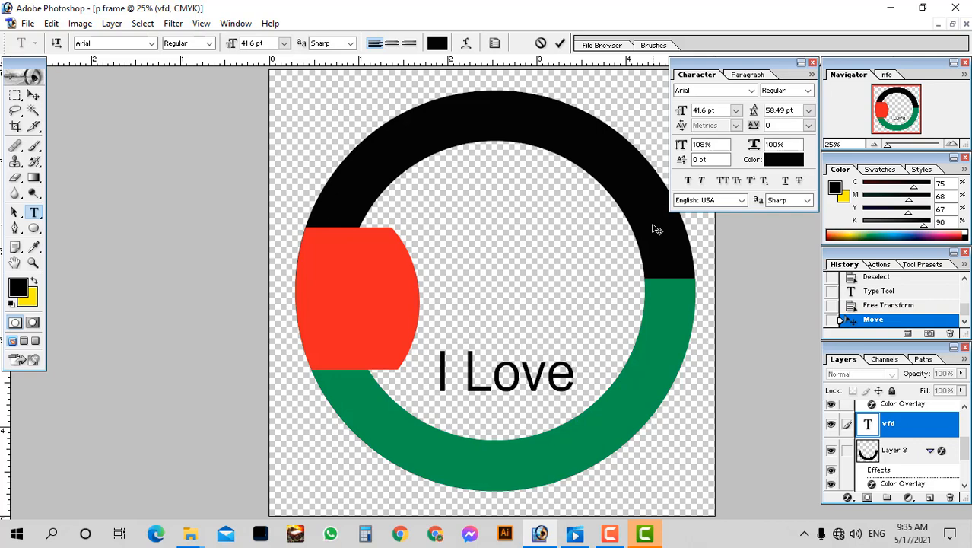
key("ctrl+a")
key("ctrl+Return")
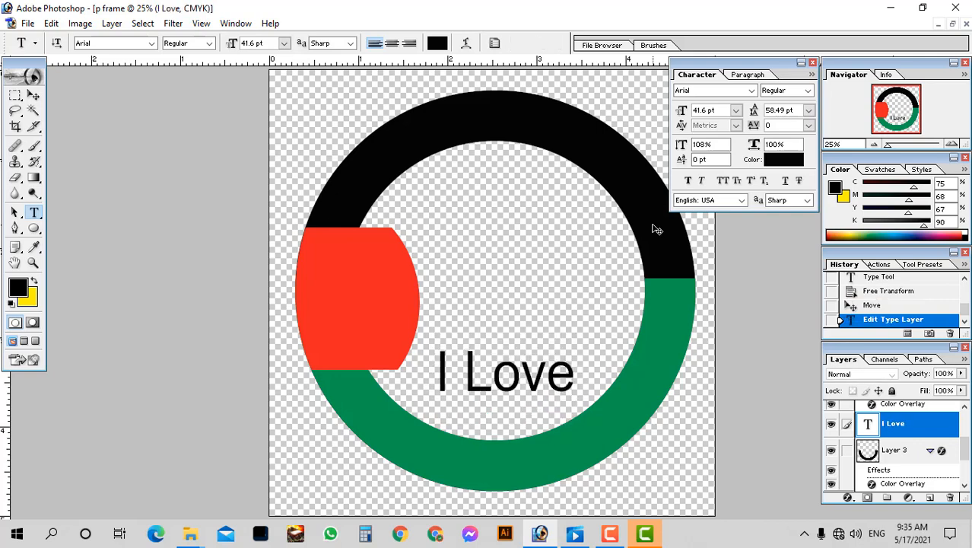
Step: Change the font of the whole "I Love" text to Bahnschrift
left_click_drag(447, 349, 625, 445)
double_click(323, 282)
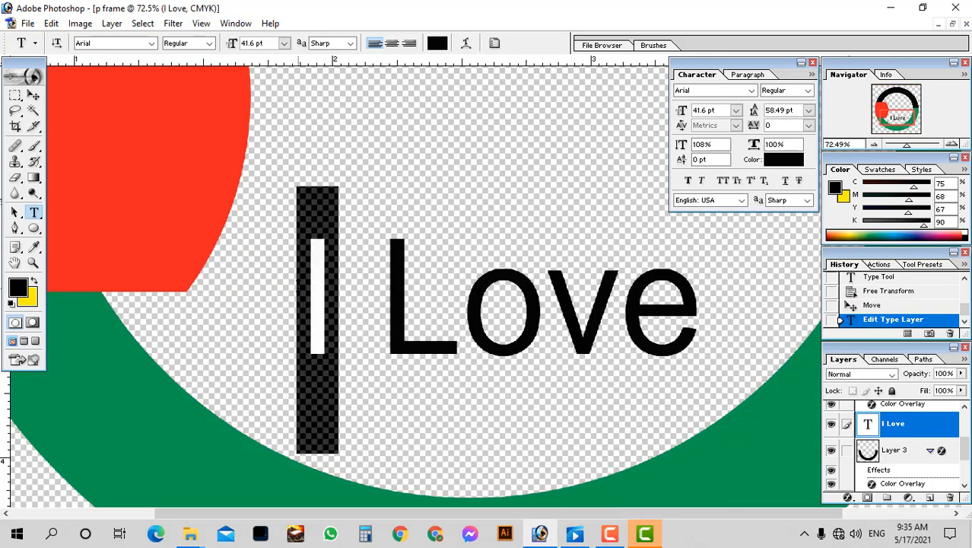
key("ctrl+a")
left_click(715, 90)
left_click(720, 103)
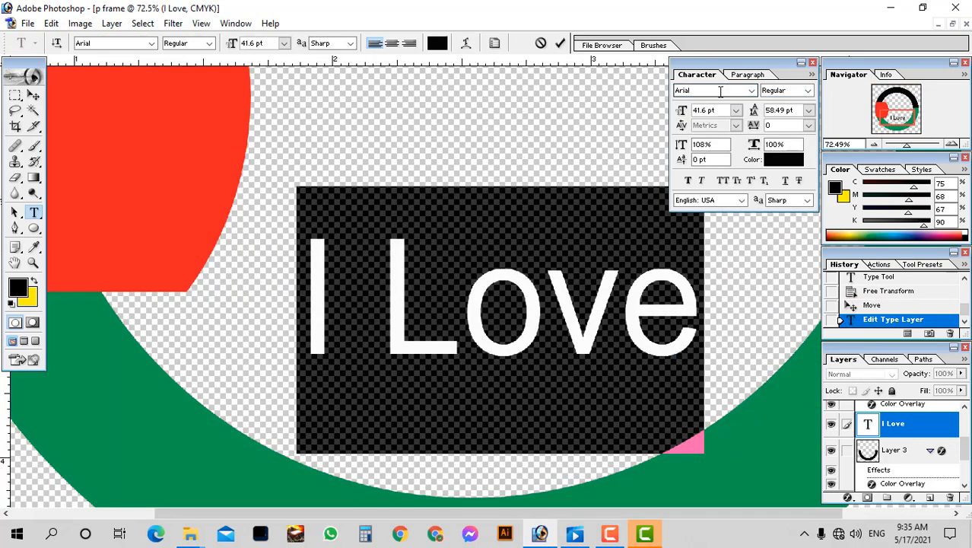
key("Down")
key("Down")
key("Down")
key("Down")
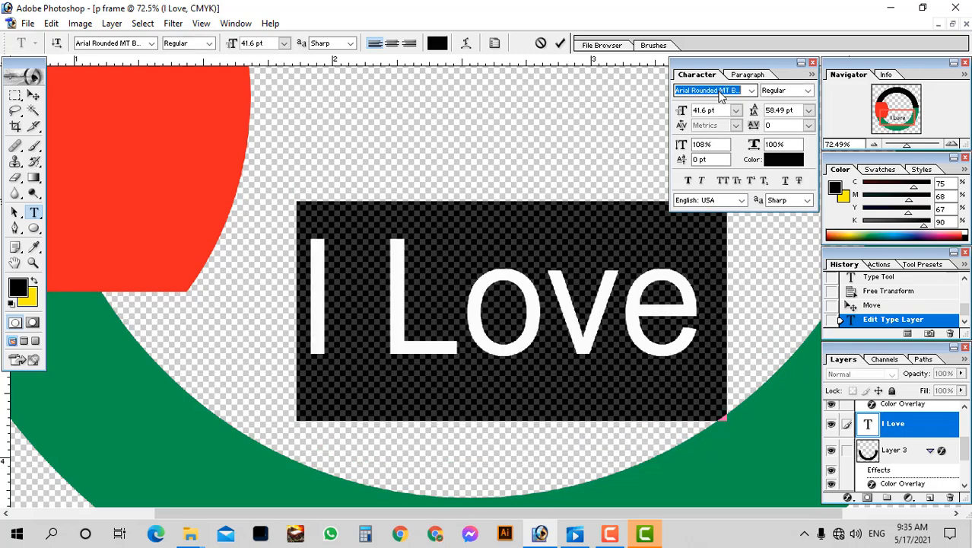
key("Down")
key("Down")
key("Down")
key("Down")
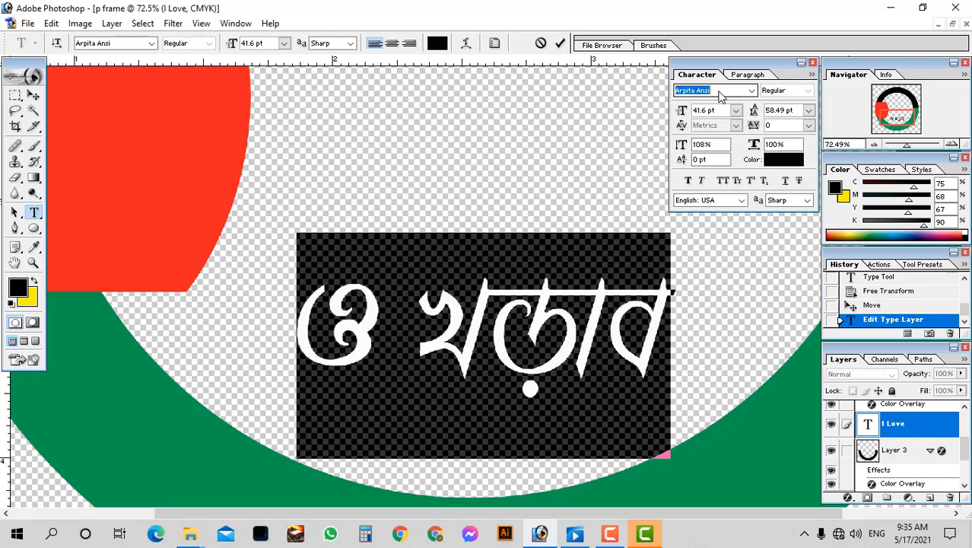
key("Down")
key("Down")
key("Down")
key("Down")
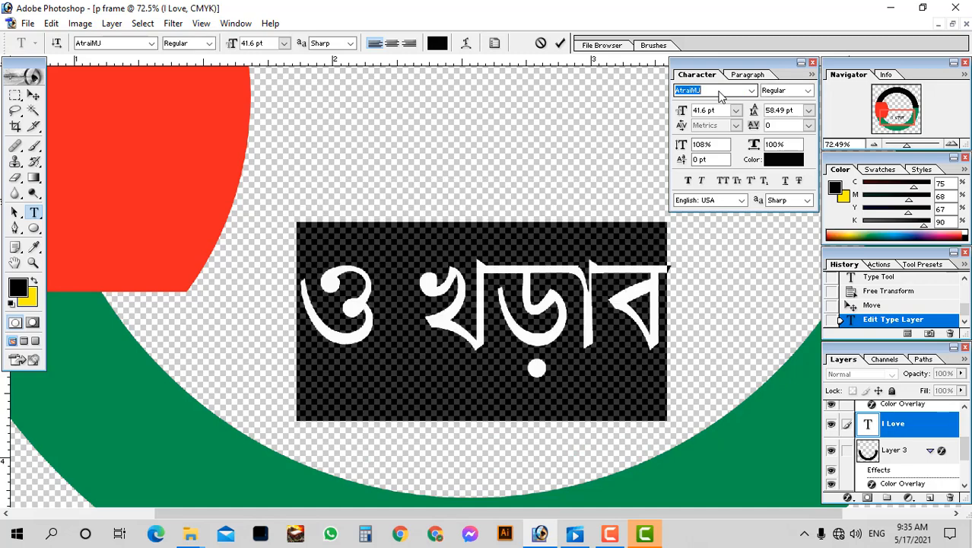
key("Down")
key("Down")
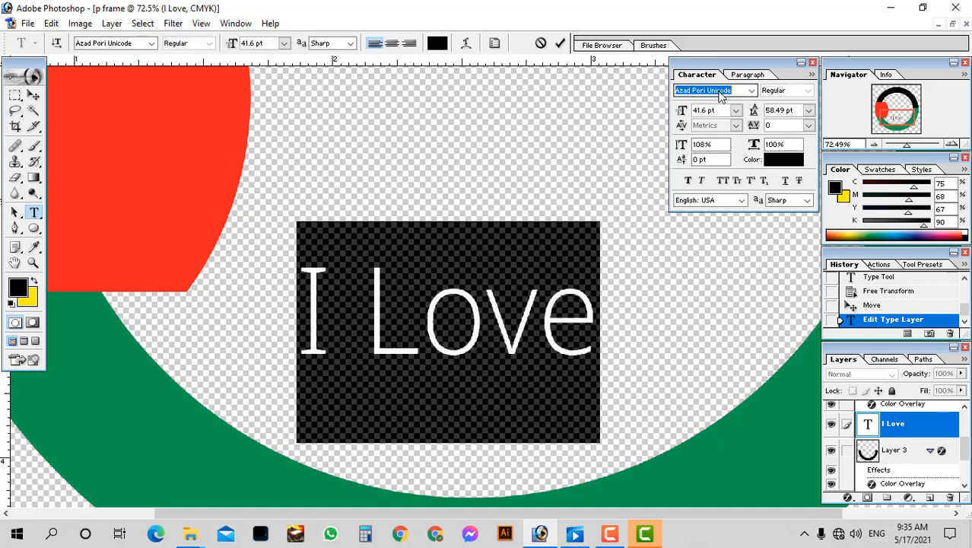
left_click(479, 302)
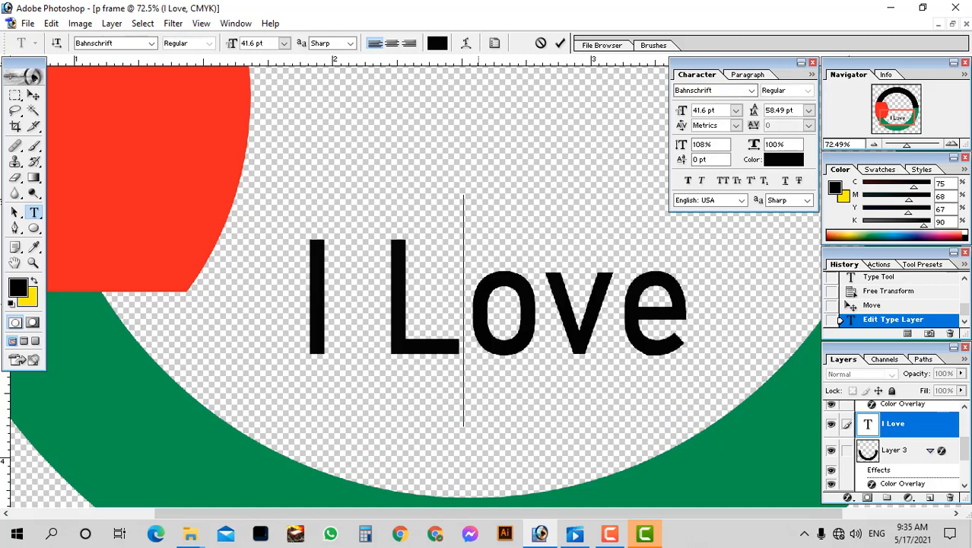
Step: Finish editing "I Love" and move it down and slightly left, just above the green band
left_click_drag(508, 312, 481, 359)
key("ctrl+Return")
key("ctrl+0")
key("ctrl+plus")
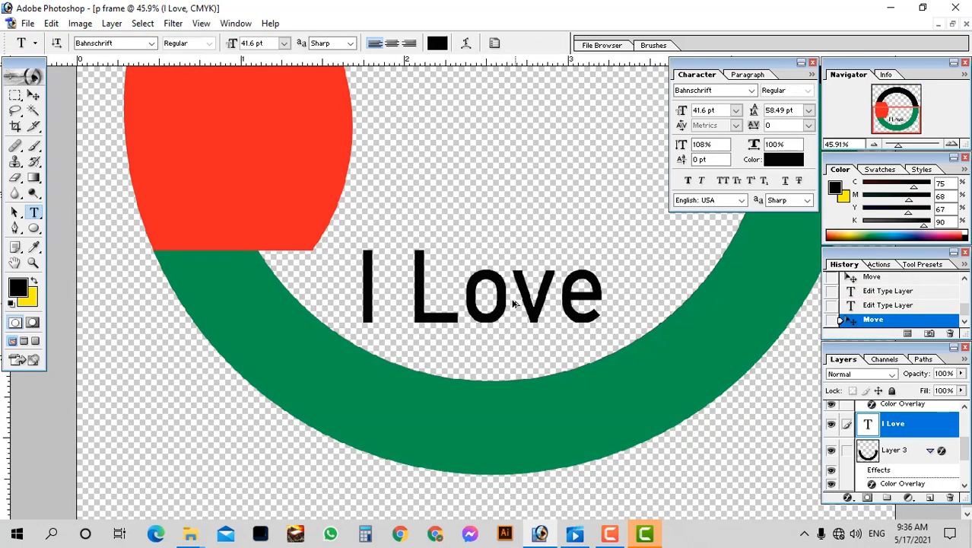
Step: Duplicate the "I Love" text onto the green band and change the copy to read "Palestine"
left_click_drag(514, 303, 493, 418)
triple_click(494, 418)
type("P")
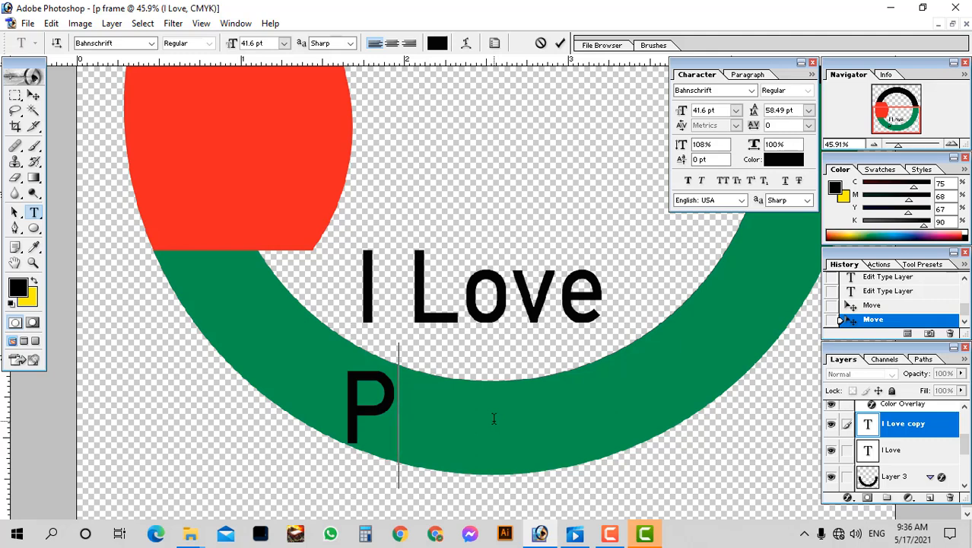
type("al")
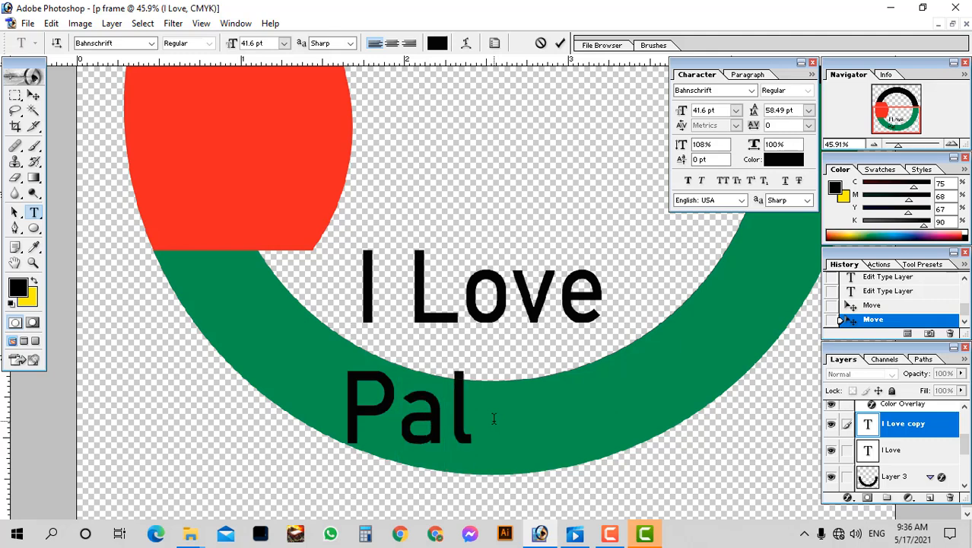
type("est")
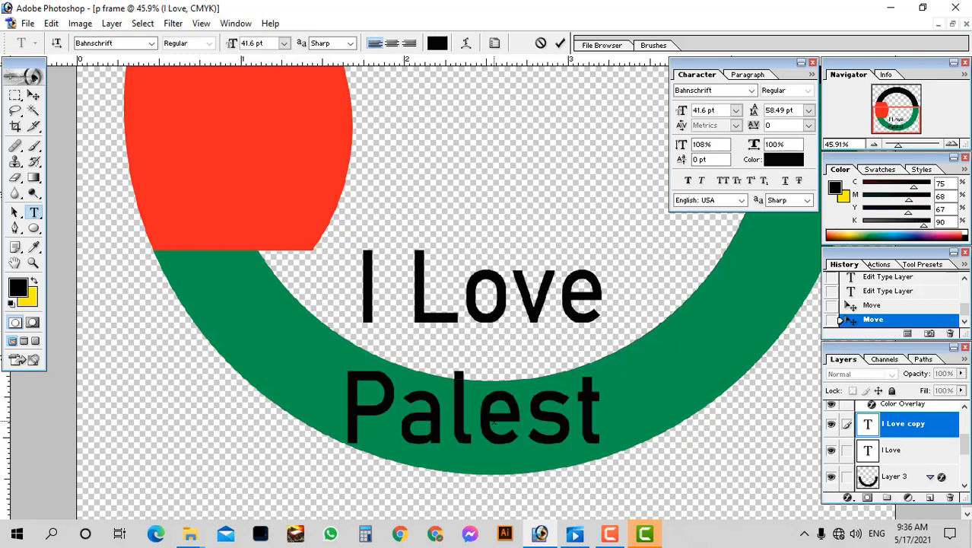
type("ine")
key("ctrl+a")
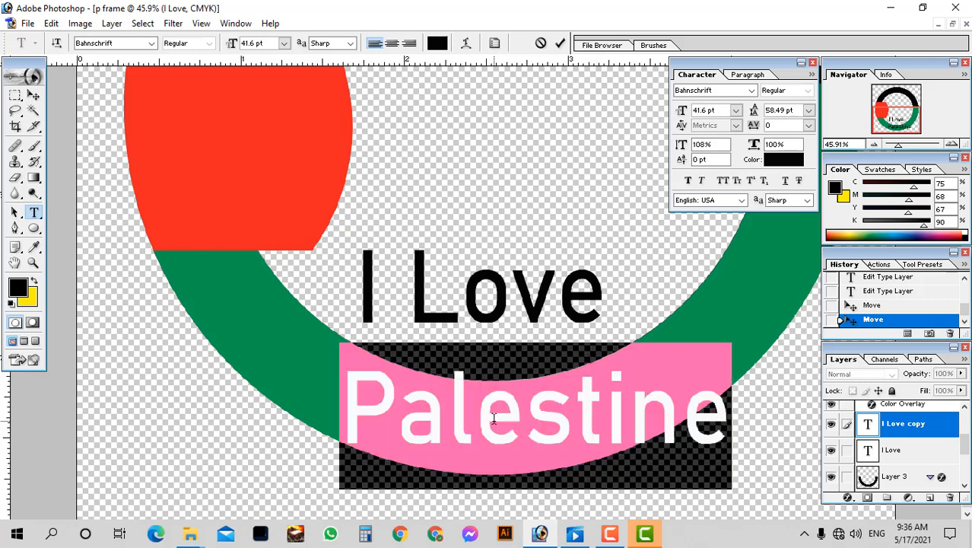
key("ctrl+Return")
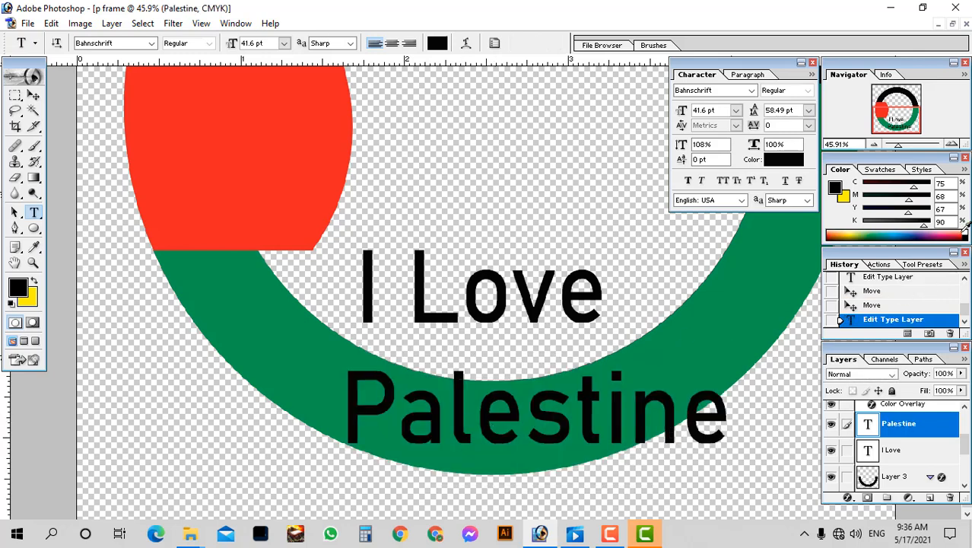
Step: Fill the "Palestine" text with white and shift it left to center it on the green band
left_click_drag(965, 226, 969, 231)
key("alt+BackSpace")
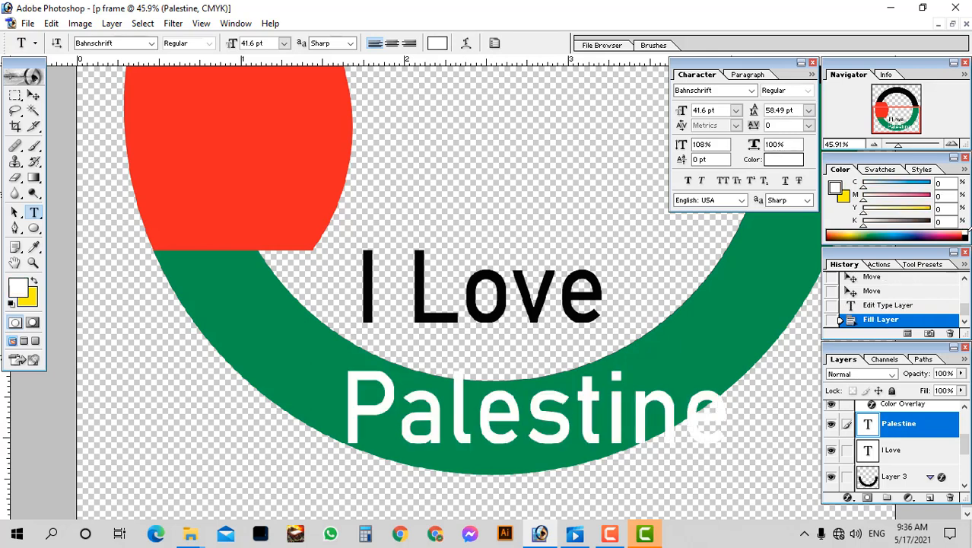
left_click_drag(629, 394, 586, 393)
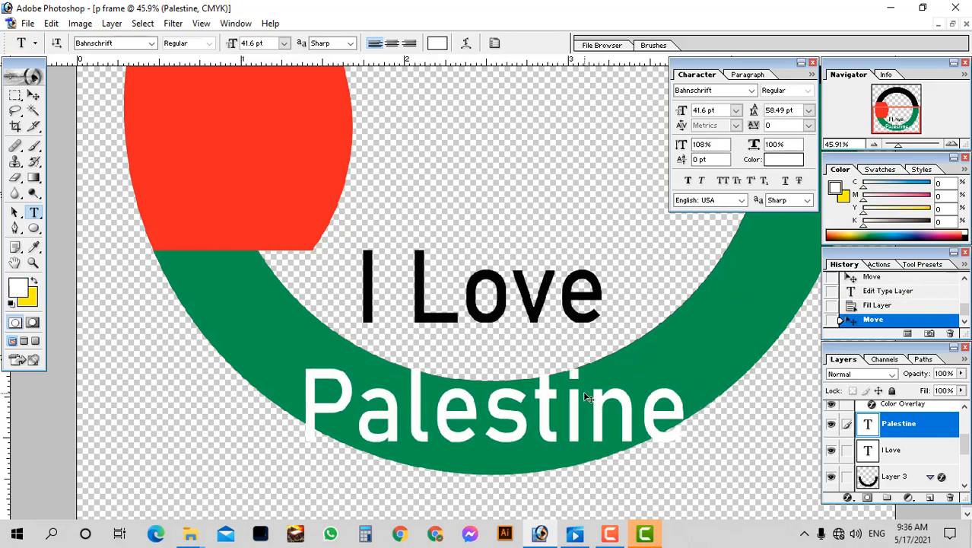
Step: Warp the "Palestine" text with the Arc style, horizontal, with a bend of -40%
left_click(467, 43)
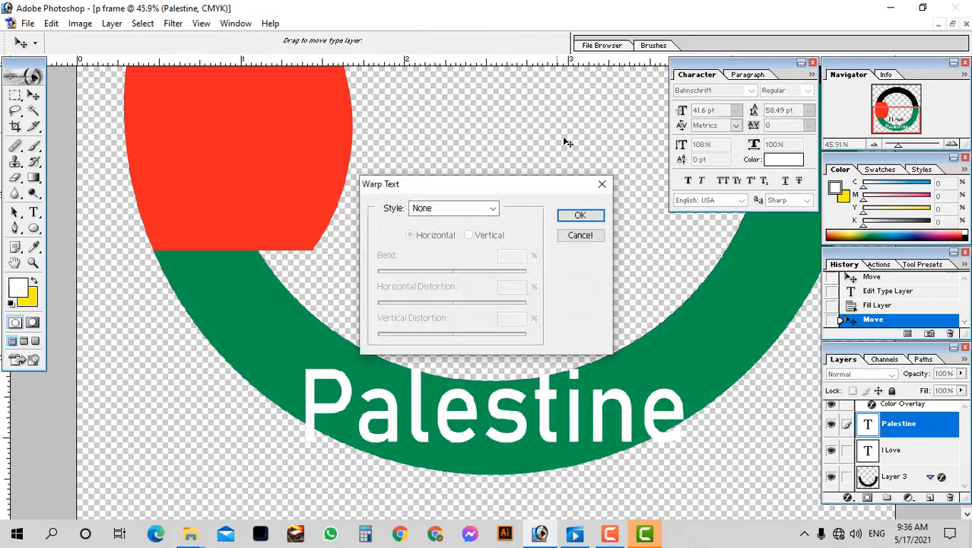
left_click(467, 209)
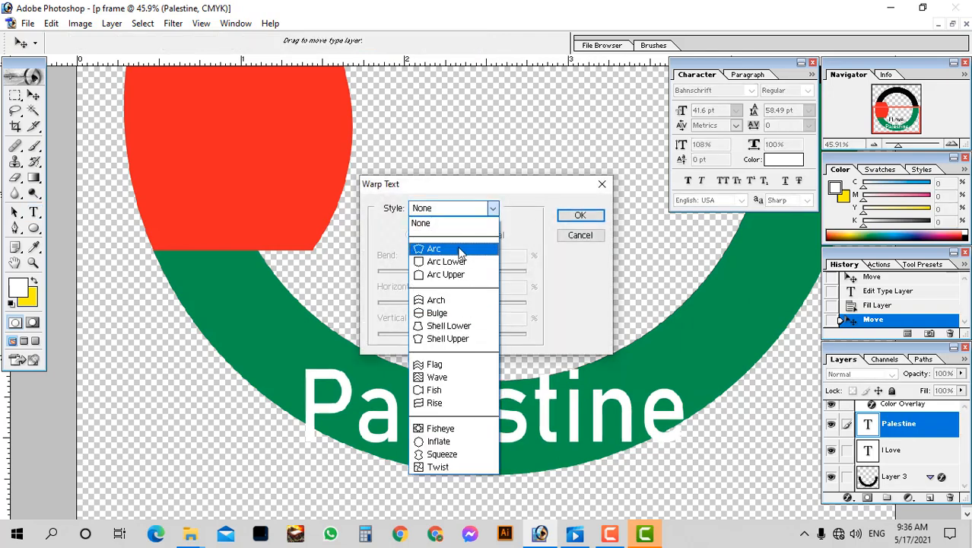
left_click(459, 250)
left_click_drag(489, 272, 422, 276)
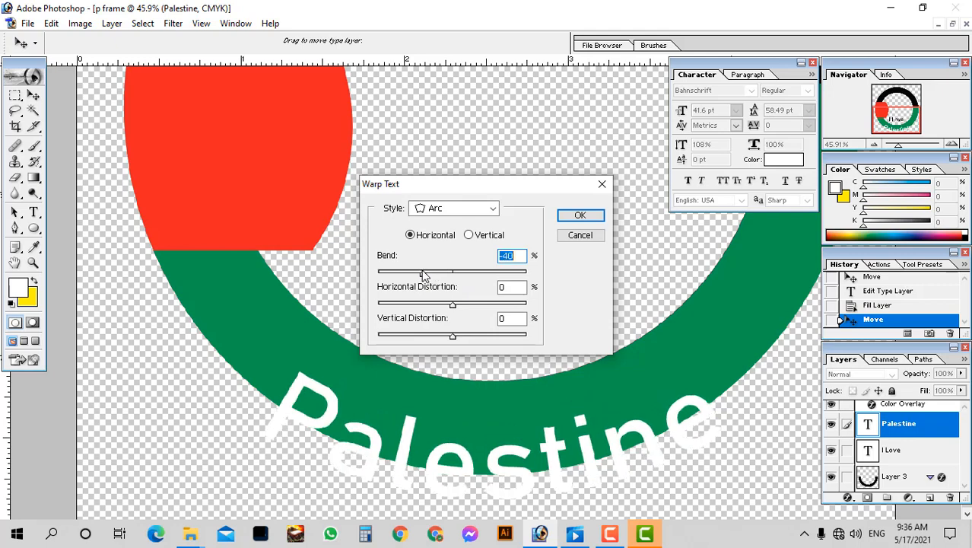
left_click(578, 216)
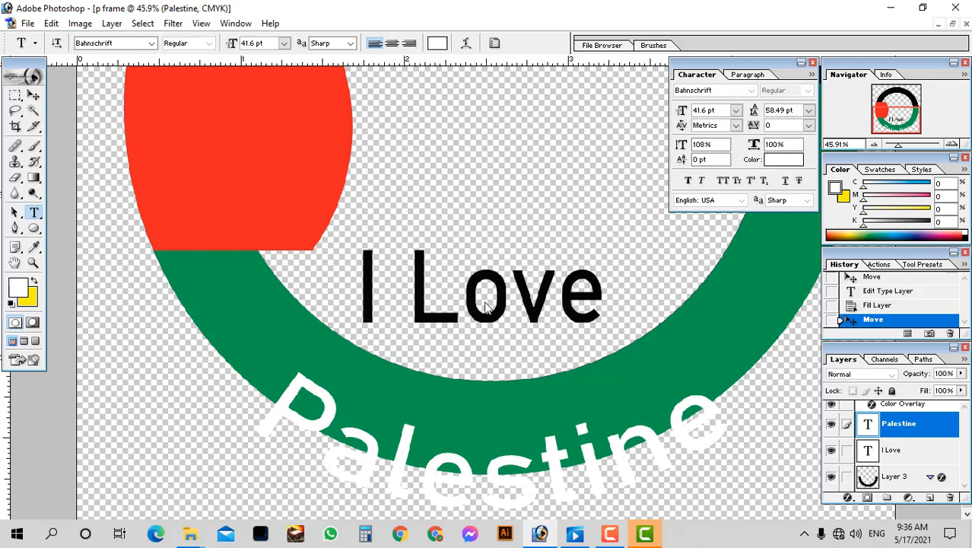
Step: Remove the letter i and its gap from the curved word "Palestine" and bring its text layer forward
left_click(601, 426)
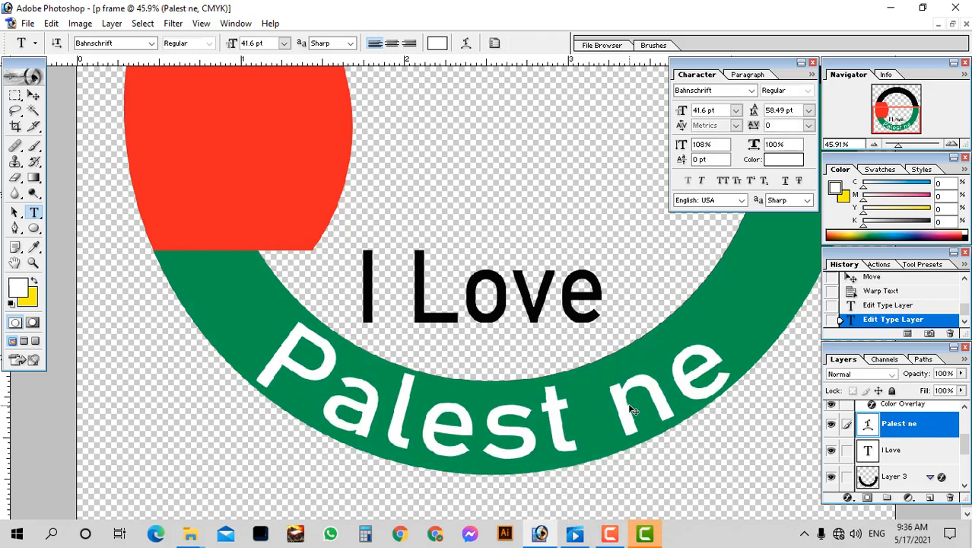
key("BackSpace")
key("ctrl+a")
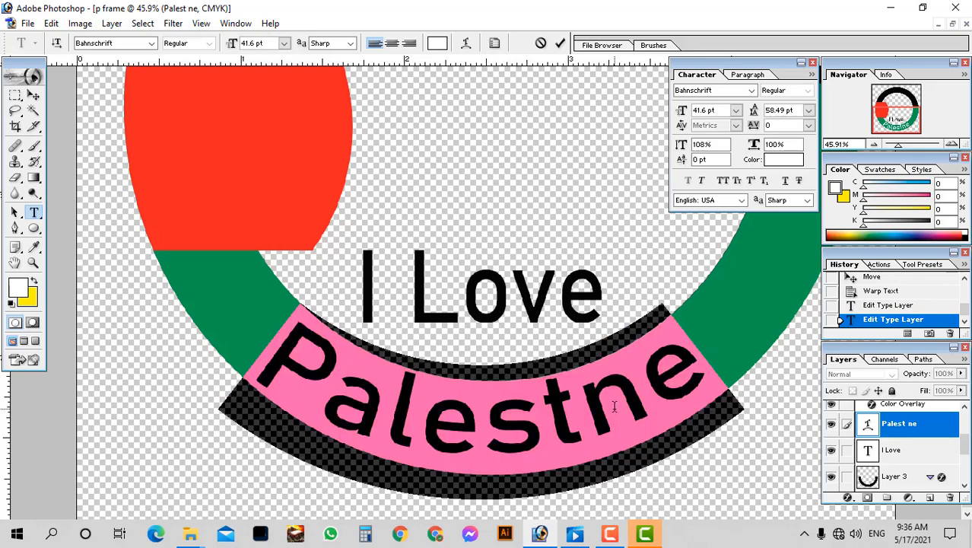
key("ctrl+bracketright")
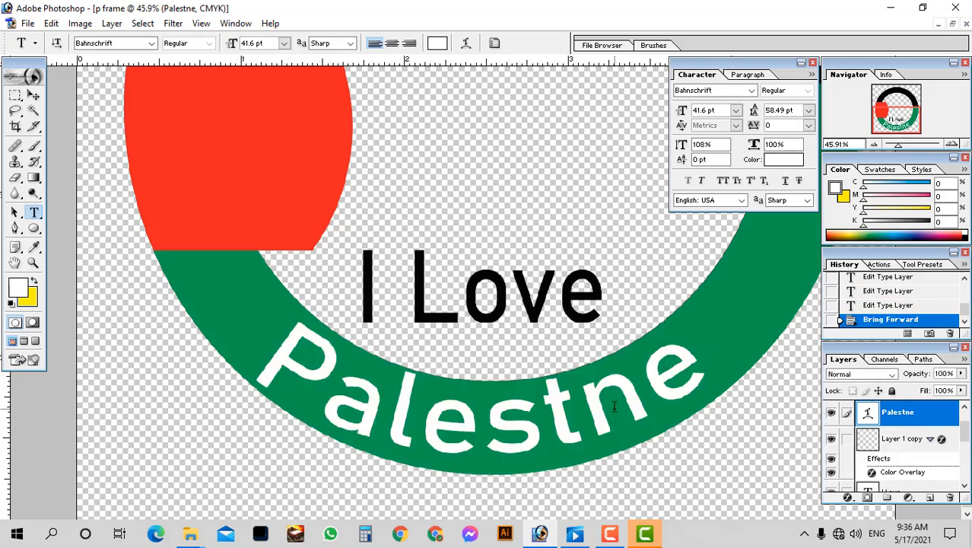
Step: Insert the missing i so the curved white text reads "Palestine"
left_click(614, 407)
type("i")
key("ctrl+a")
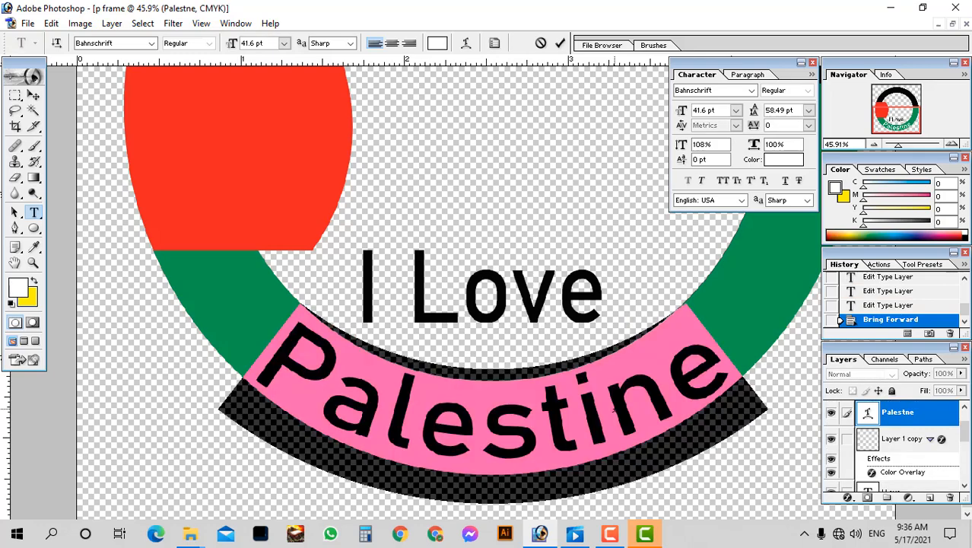
key("ctrl+Return")
key("ctrl+0")
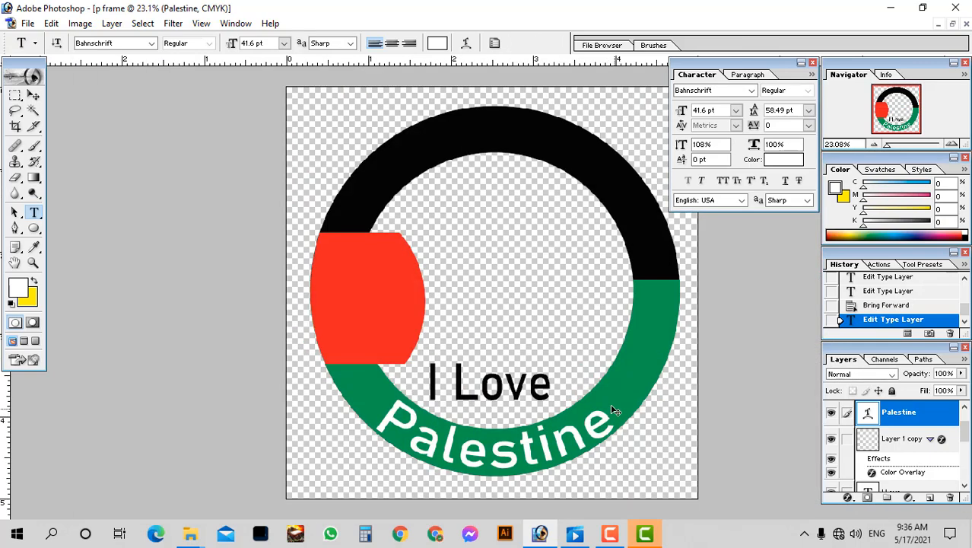
Step: Free-transform the curved "Palestine" text, scaling its height to 101.5% and skewing it horizontally by 1.1°
left_click_drag(362, 334, 858, 496)
key("ctrl+t")
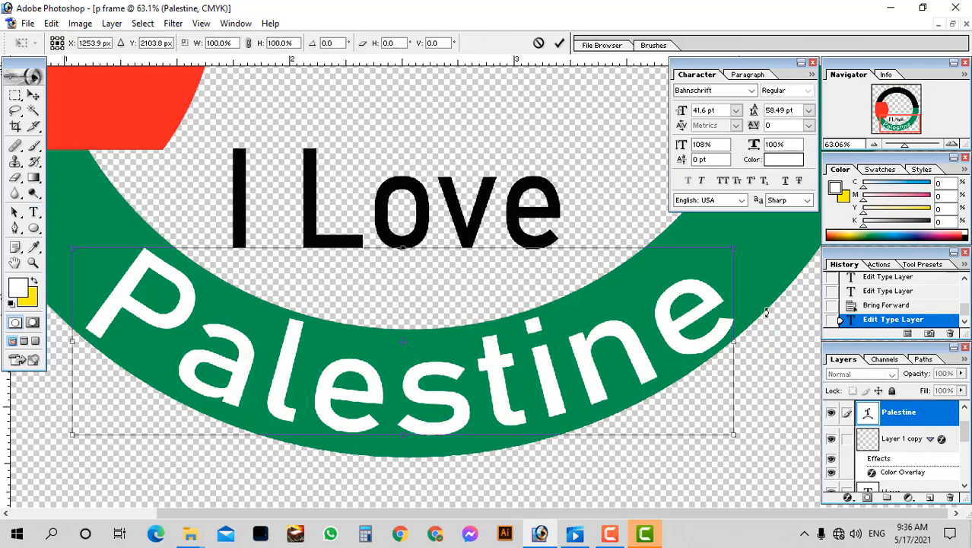
left_click_drag(733, 253, 729, 248)
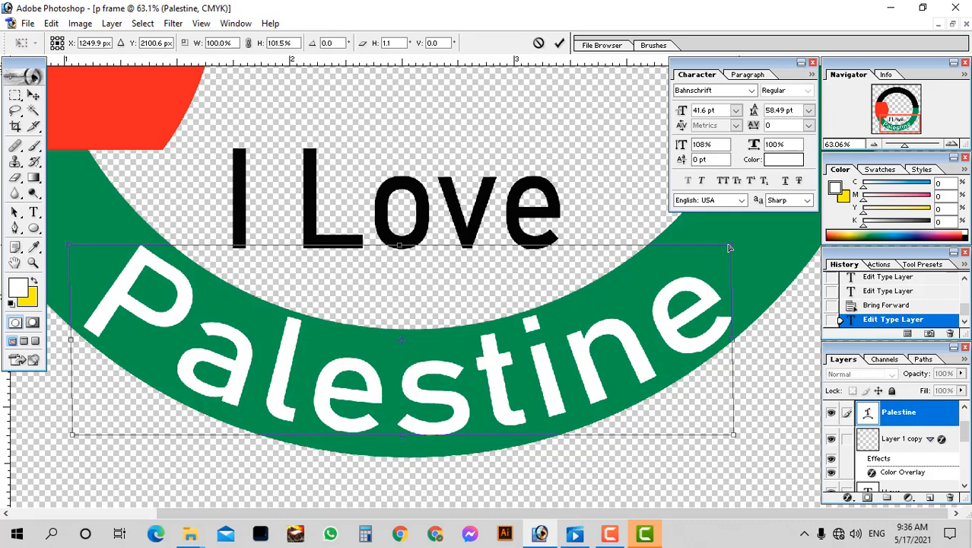
key("Return")
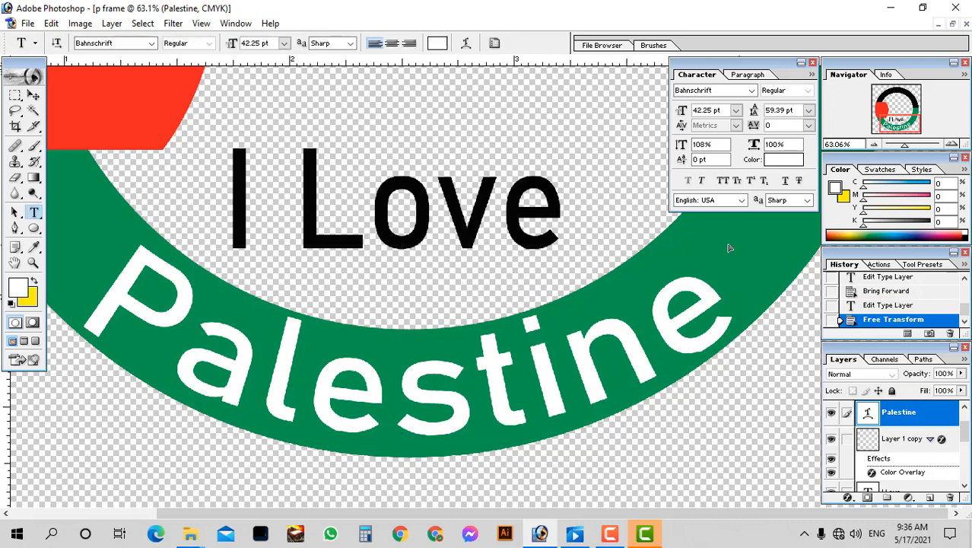
Step: Add a Multiply drop shadow to "Palestine" in black with K 100%, opacity 100%, distance 4 px, spread 0% and size 21 px
left_click(848, 497)
left_click(885, 341)
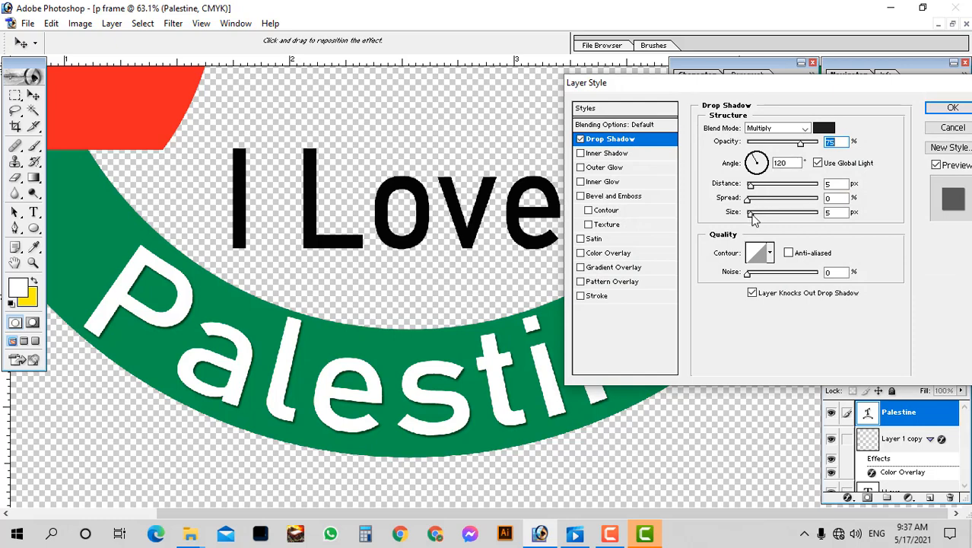
mouse_move(751, 214)
left_mouse_down()
mouse_move(759, 216)
mouse_move(754, 187)
mouse_move(768, 203)
mouse_move(755, 217)
left_mouse_up()
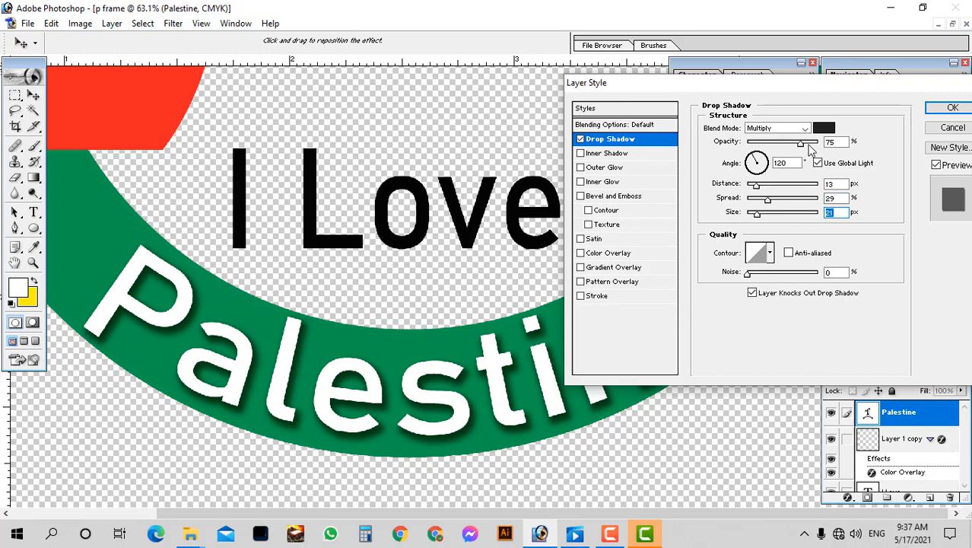
left_click_drag(812, 144, 820, 143)
left_click(824, 128)
left_click_drag(434, 283, 720, 296)
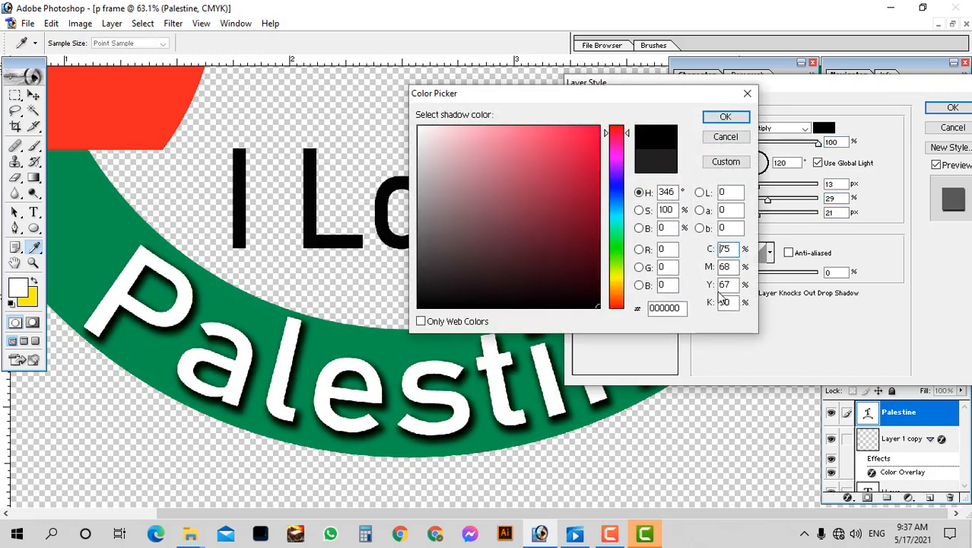
double_click(724, 302)
type("100")
key("Return")
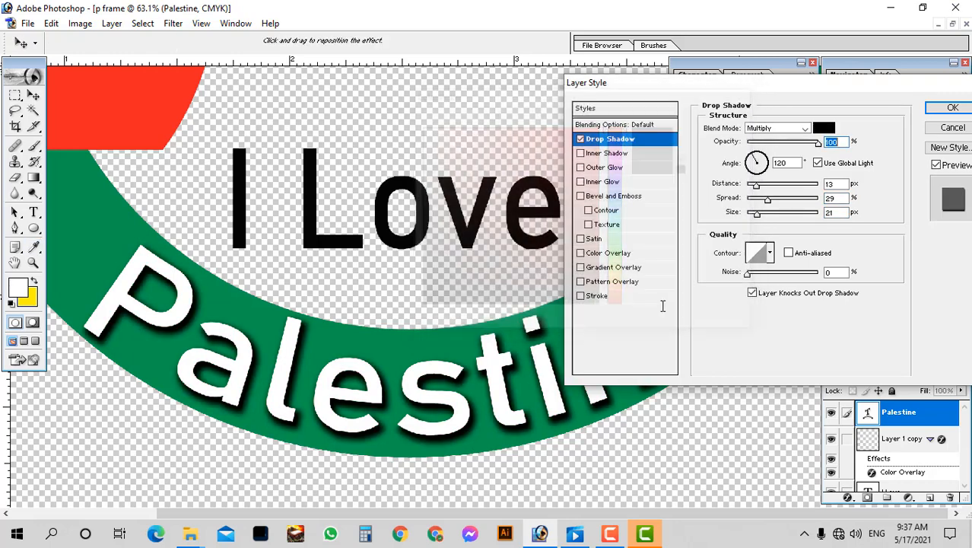
left_click_drag(769, 203, 751, 185)
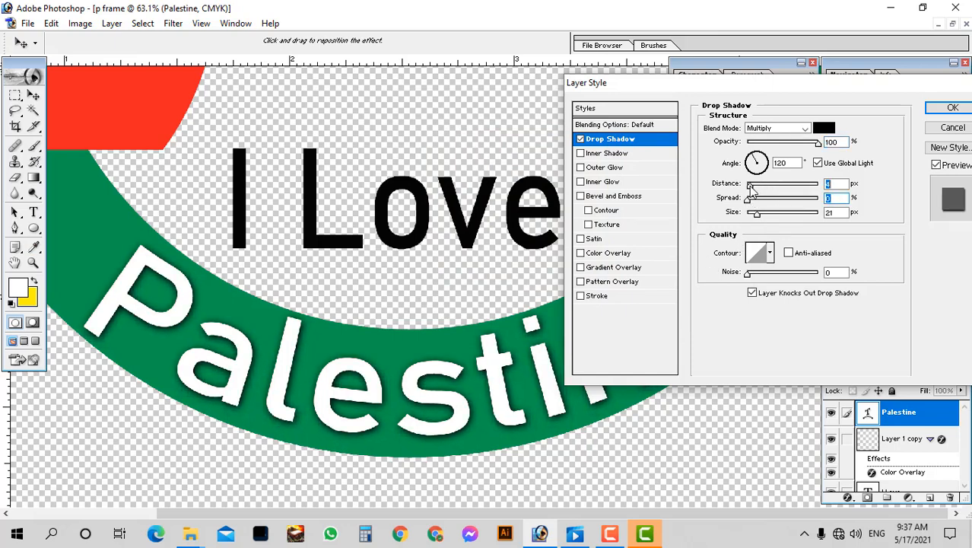
left_click(953, 107)
key("ctrl+0")
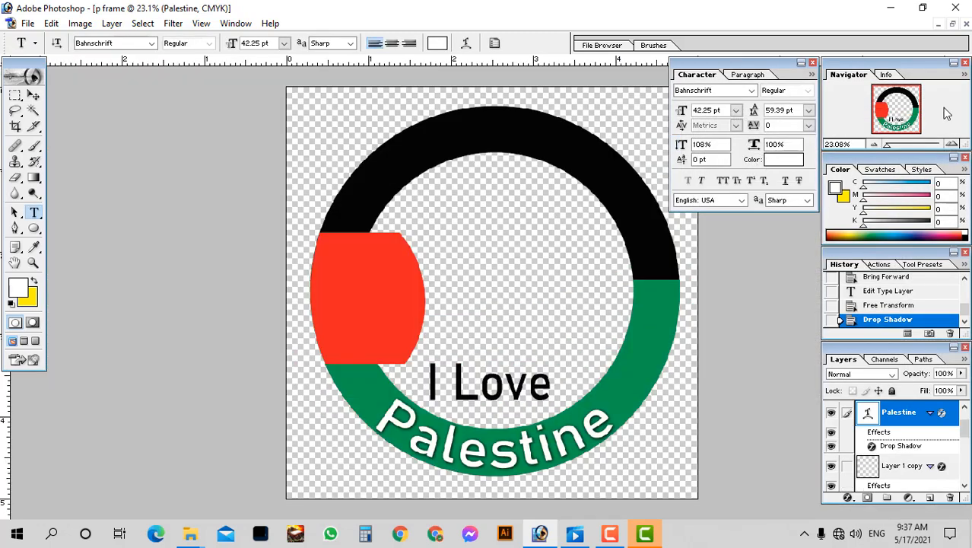
Step: Add a white text layer reading "I'm Muslim" and place it over the upper part of the black band
key("Tab")
key("Tab")
left_click(486, 246)
type("fdf")
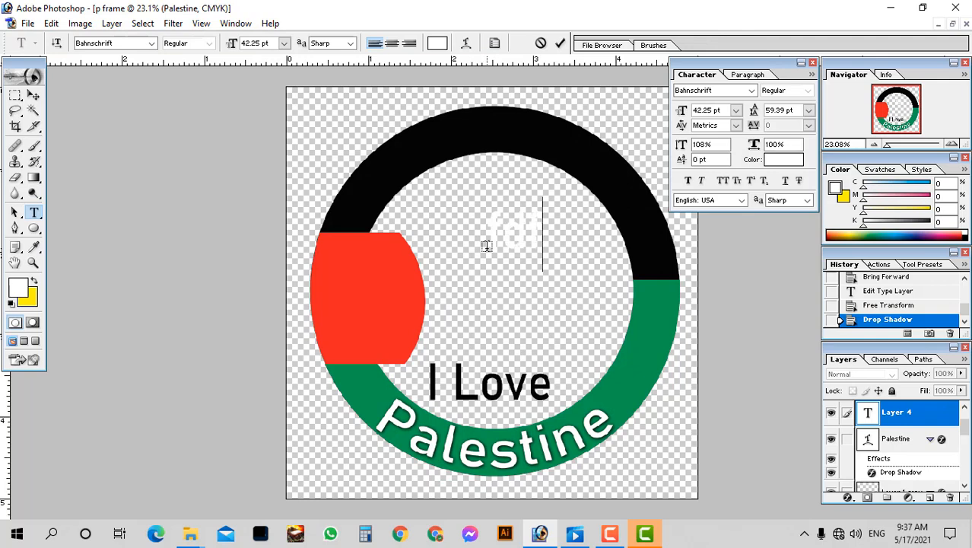
key("ctrl+a")
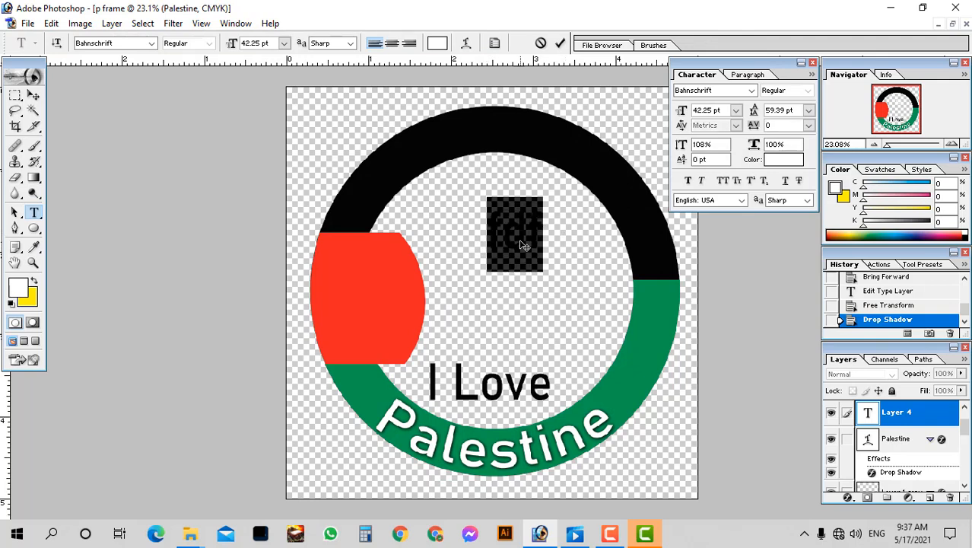
left_click_drag(524, 246, 444, 167)
type("i")
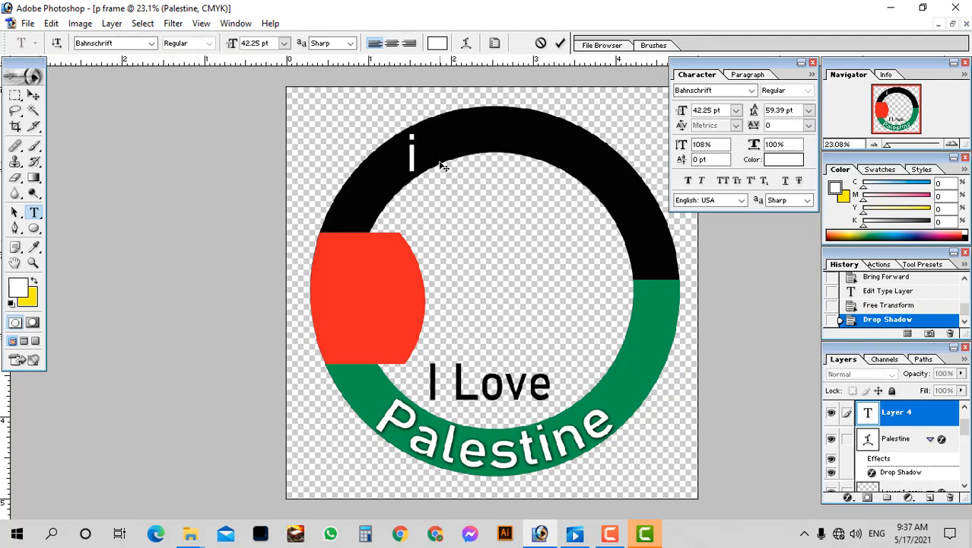
key("BackSpace")
type("I'm Muslim")
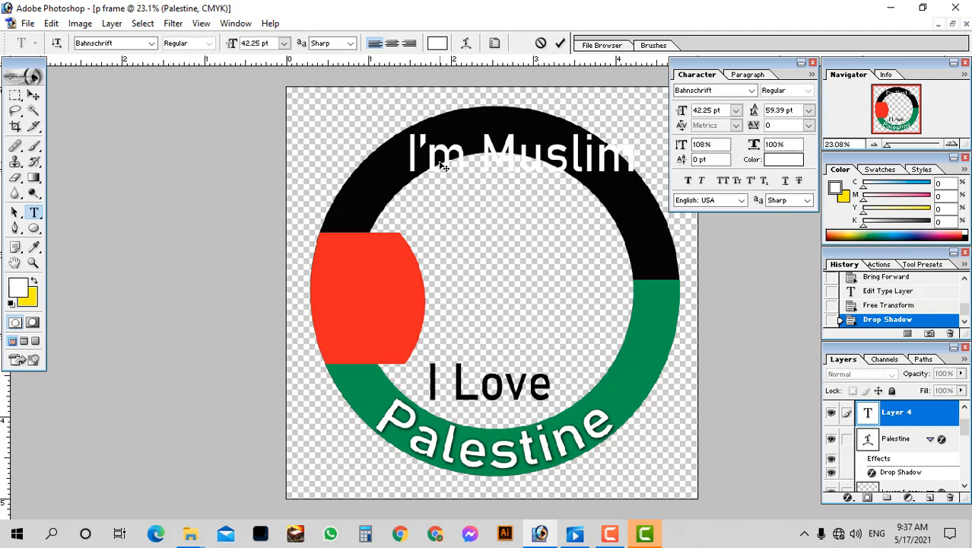
key("ctrl+a")
key("ctrl+Return")
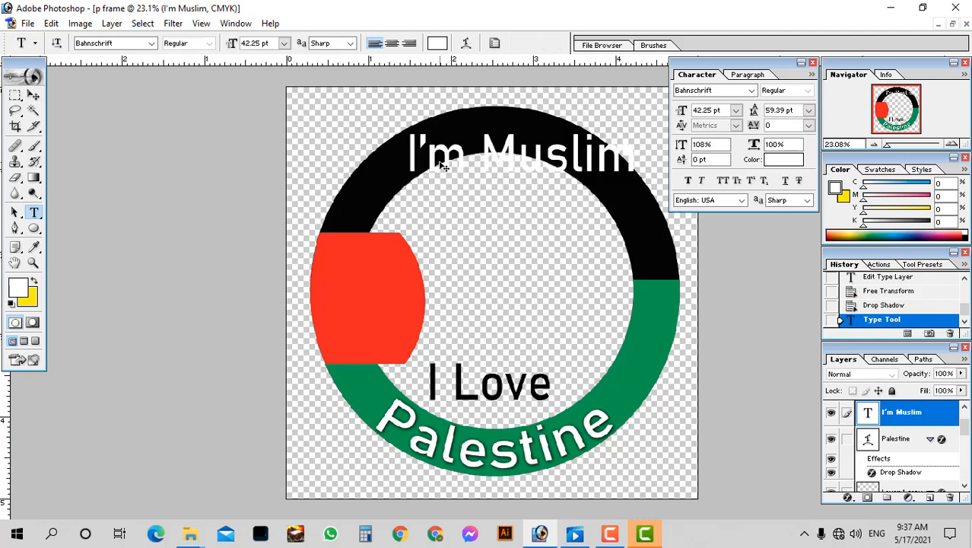
left_click_drag(450, 163, 425, 155)
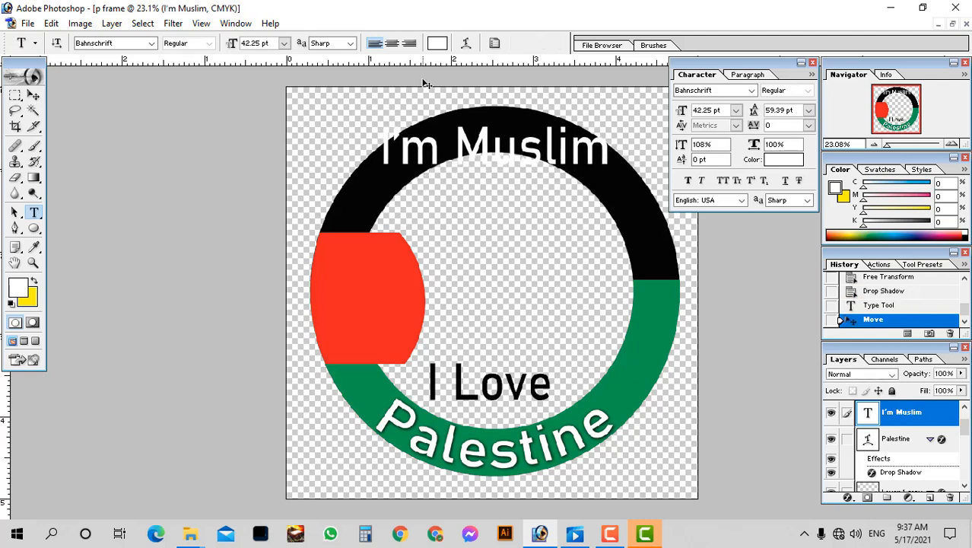
Step: Warp the "I'm Muslim" text with the Arc style, horizontal, with a bend of +50%
left_click(465, 44)
left_click(456, 207)
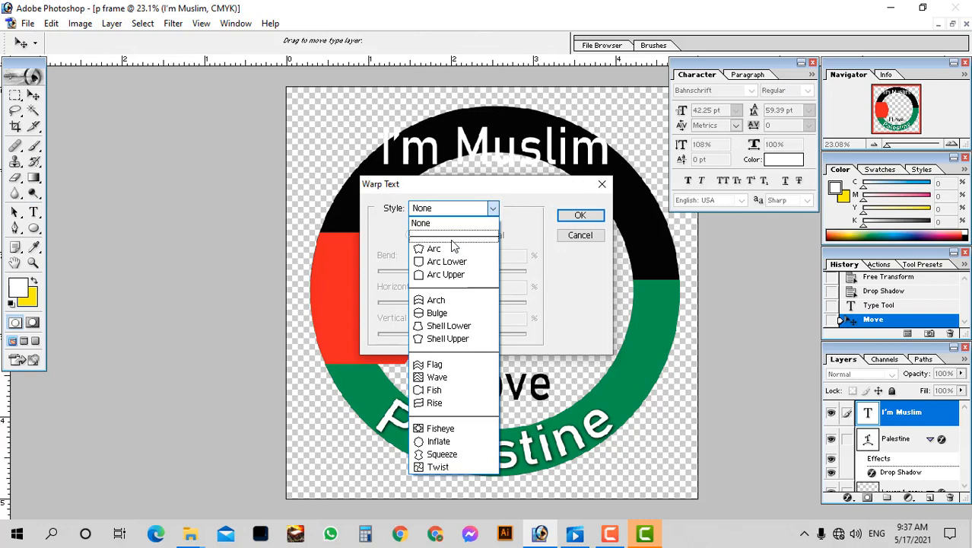
left_click(434, 249)
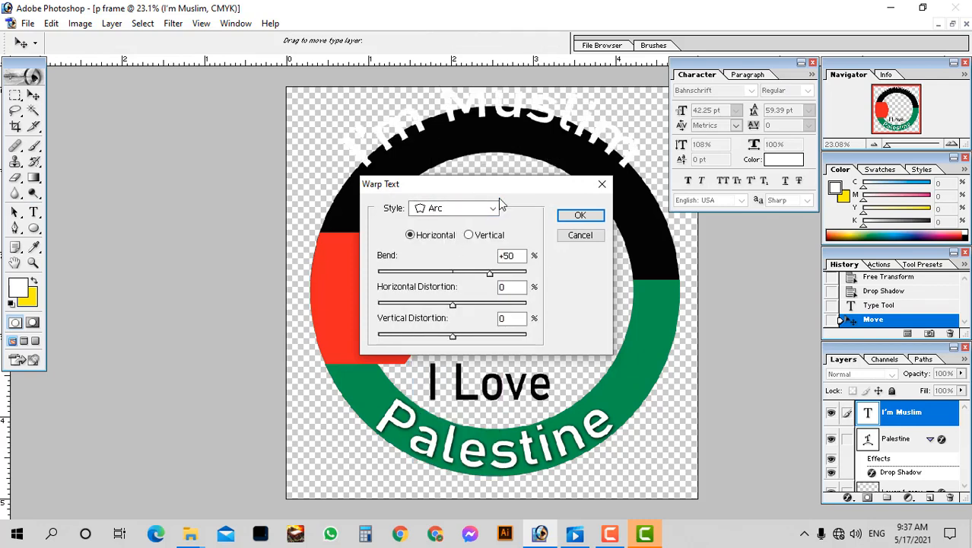
left_click(580, 215)
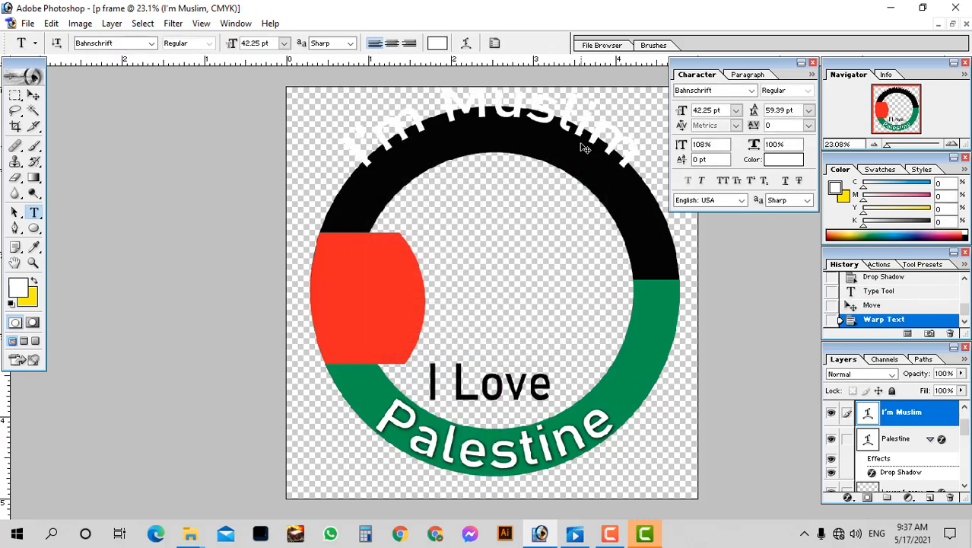
Step: Move the curved "I'm Muslim" text down onto the black band and scale it to 82.1% width and 93.8% height
left_click_drag(584, 147, 586, 178)
key("ctrl+t")
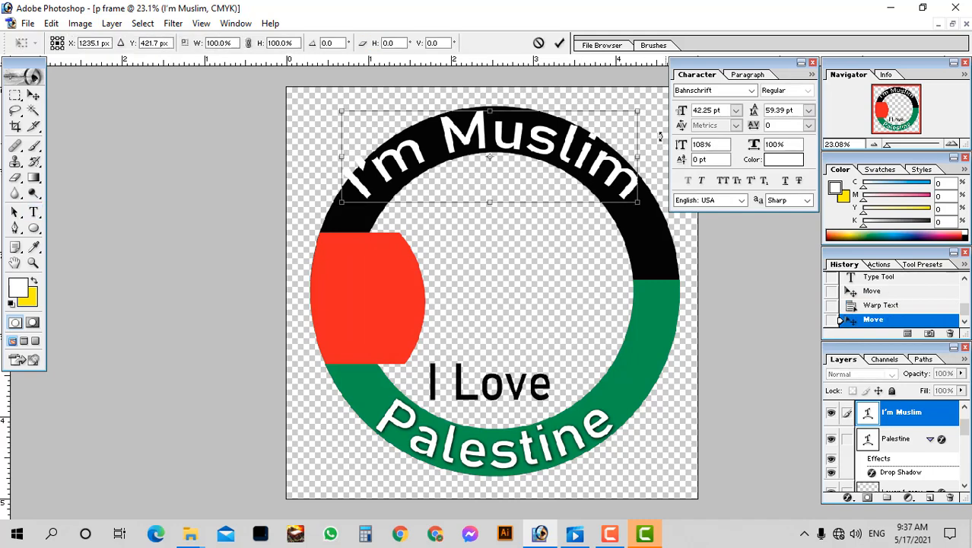
left_click_drag(640, 113, 611, 118)
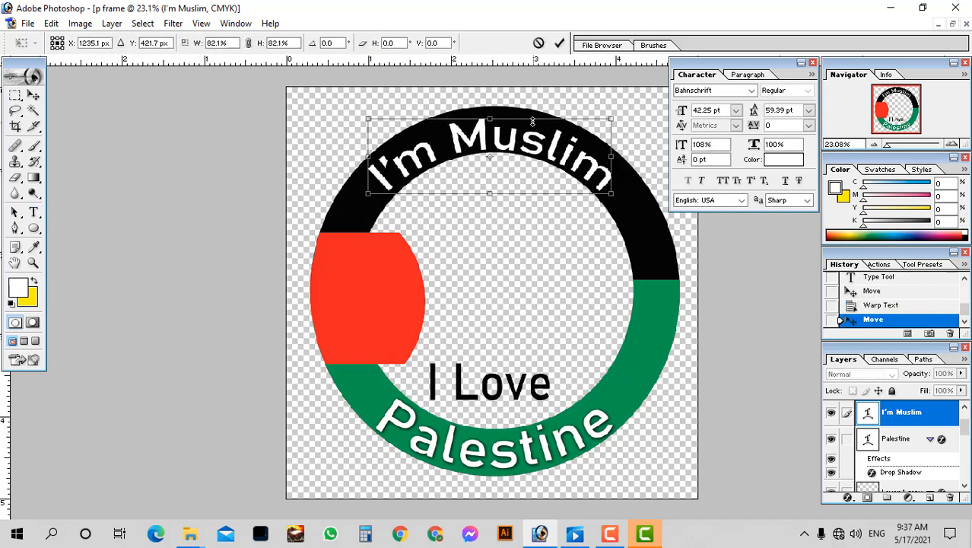
left_click_drag(533, 121, 533, 111)
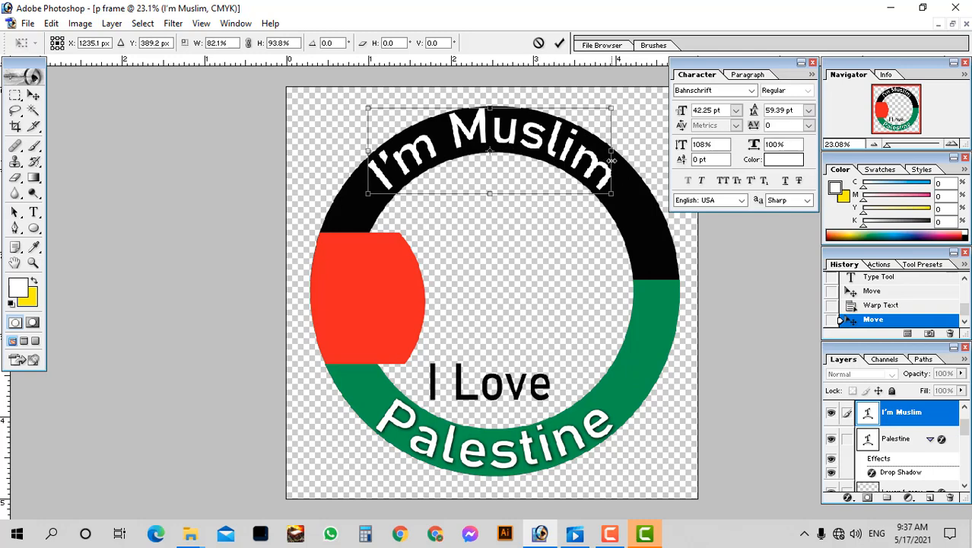
key("Return")
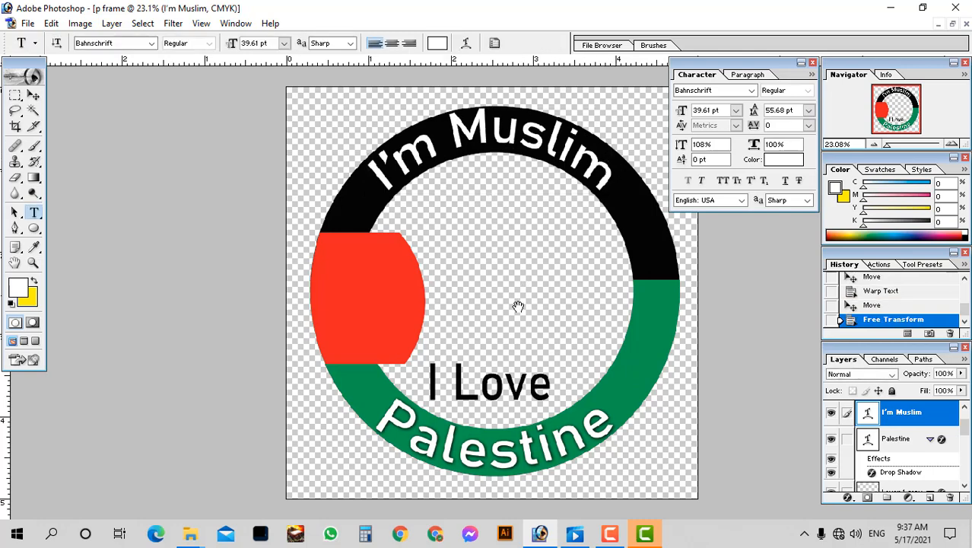
Step: Try lowering the opacity of the whole red shape's layer to 67%
left_click(524, 271, "alt")
left_click(514, 271, "alt")
left_click_drag(465, 222, 508, 359)
right_click(302, 268, "ctrl")
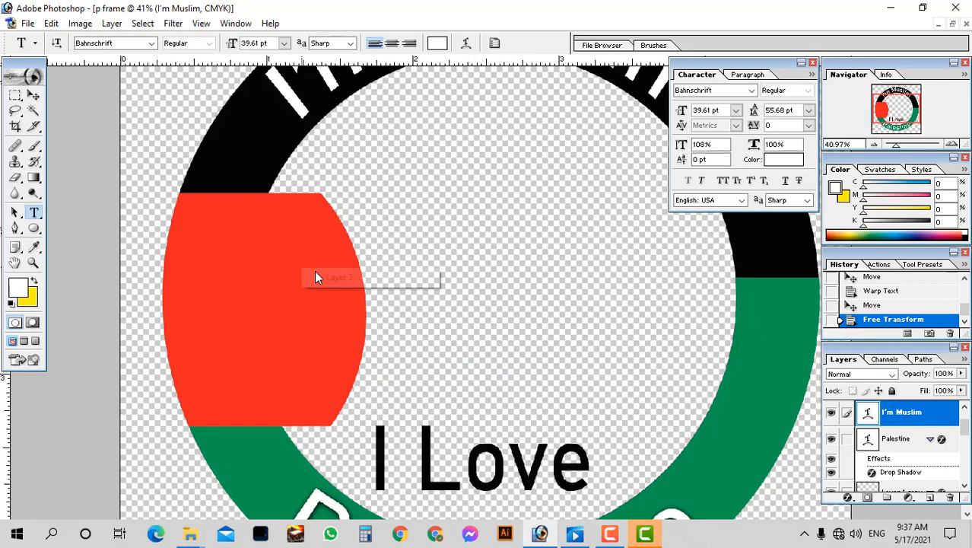
left_click(319, 278)
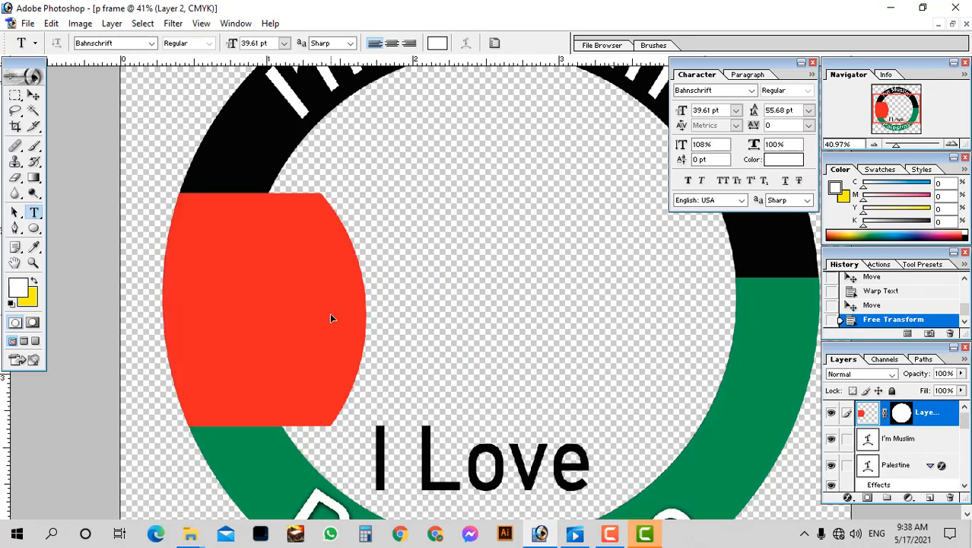
left_click_drag(961, 373, 939, 390)
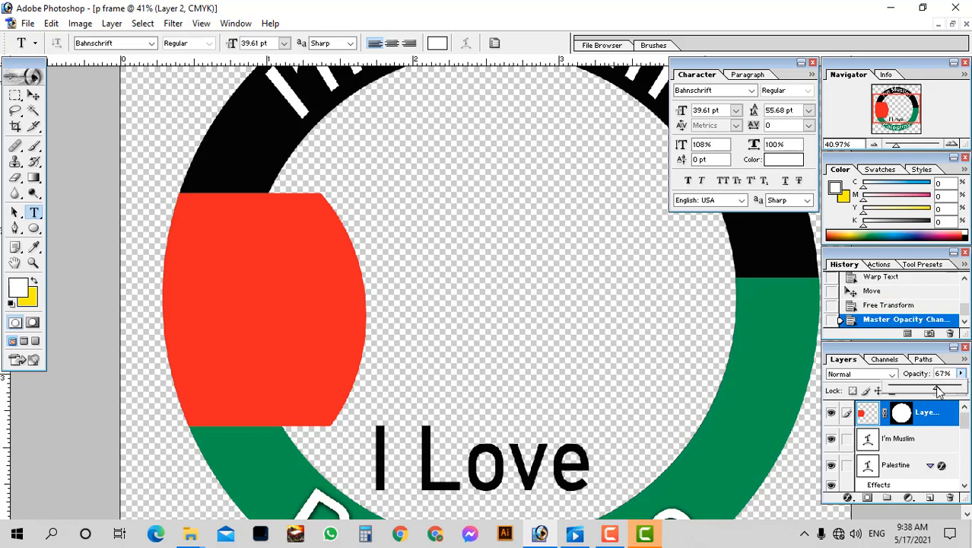
Step: Select the ring's inner area with the Magic Wand and cut the red shape's part inside it onto a new layer
left_click(34, 110)
right_click(231, 151)
left_click(270, 155)
left_click(364, 199)
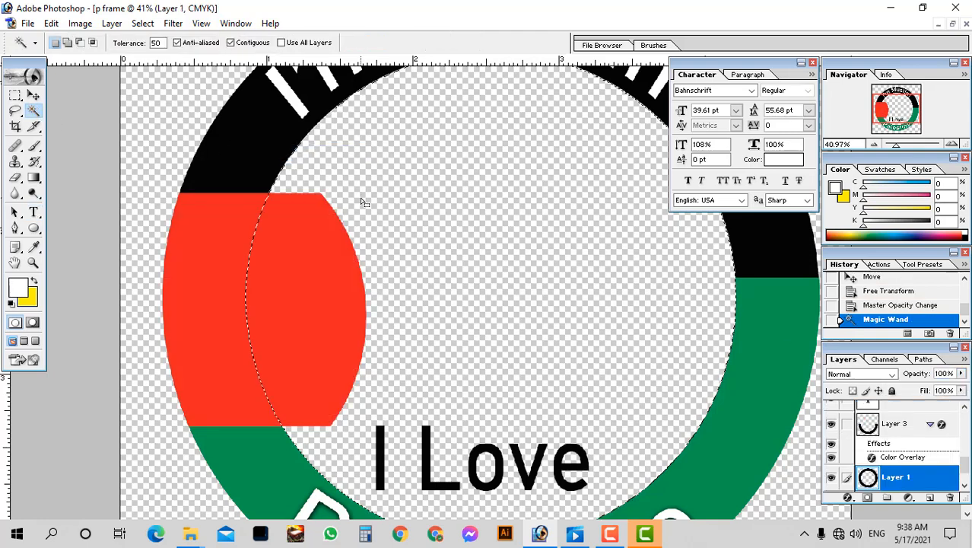
right_click(332, 206)
left_click(332, 210)
key("ctrl+shift+j")
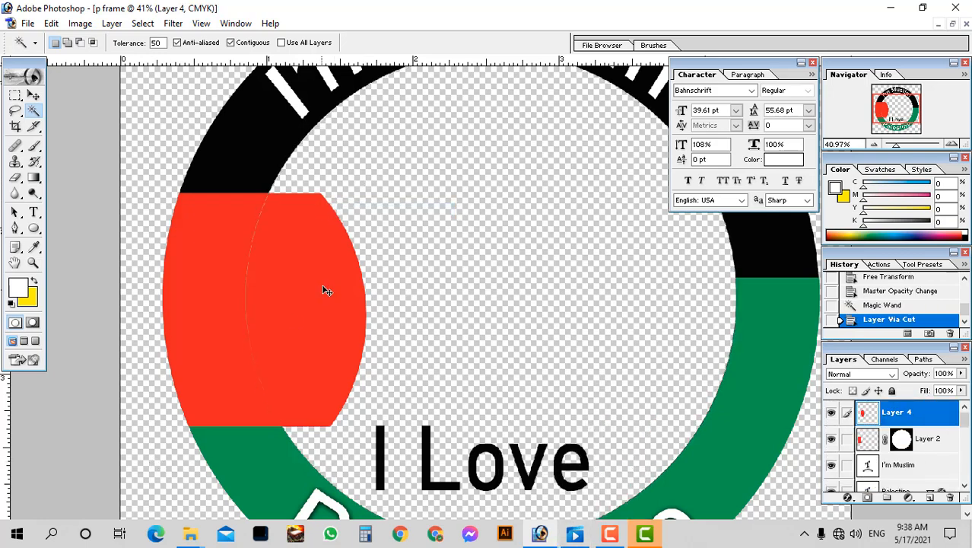
left_click_drag(325, 289, 406, 304, "ctrl")
key("ctrl+z")
Step: Set the opacity of the cut-out inner red piece to 50%
left_click(960, 373)
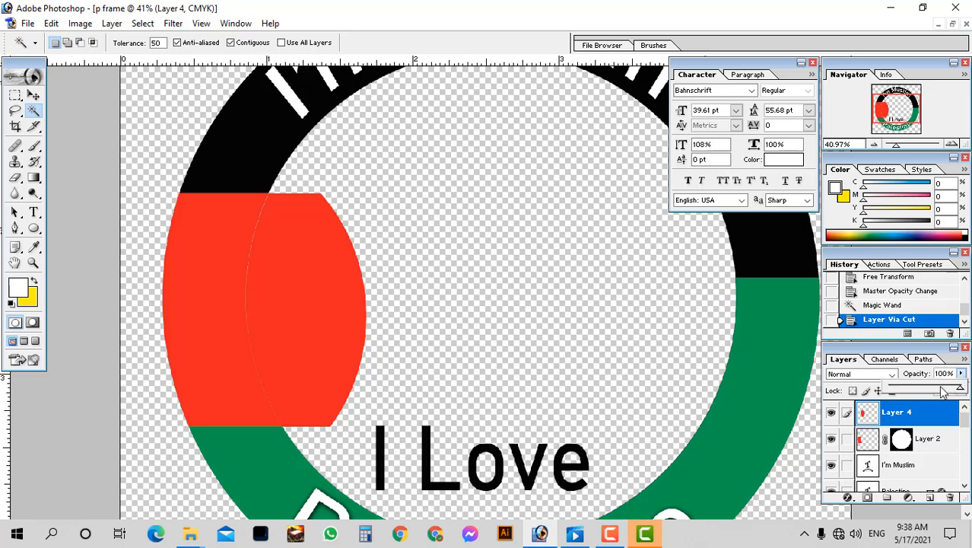
left_click_drag(961, 390, 932, 390)
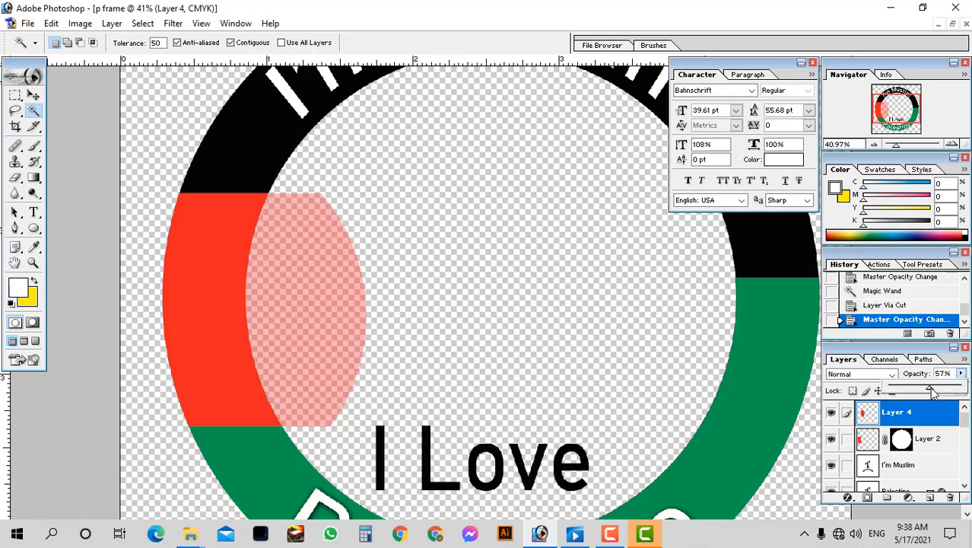
left_click(955, 373)
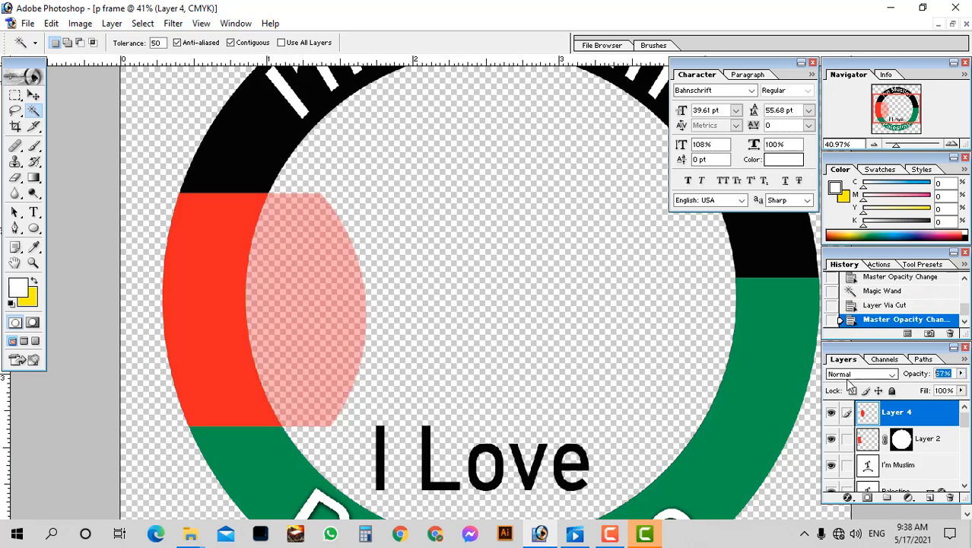
key("5")
Step: Export the frame for the web as a PNG-24 with transparency, named p-frame.png, in the Recent Work folder
left_click(429, 359, "ctrl+alt")
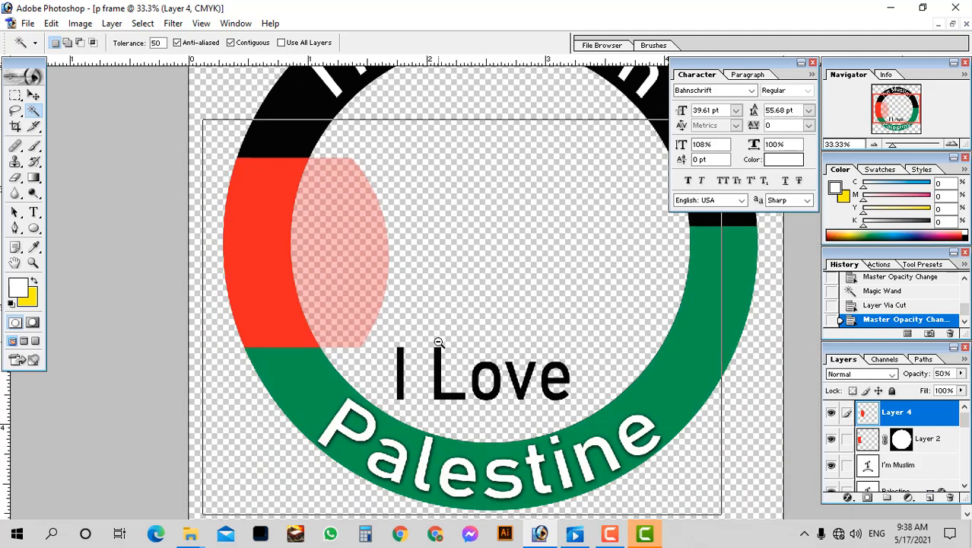
left_click(439, 343, "ctrl+alt")
left_click(439, 343, "ctrl+alt")
left_click(439, 342, "ctrl+alt")
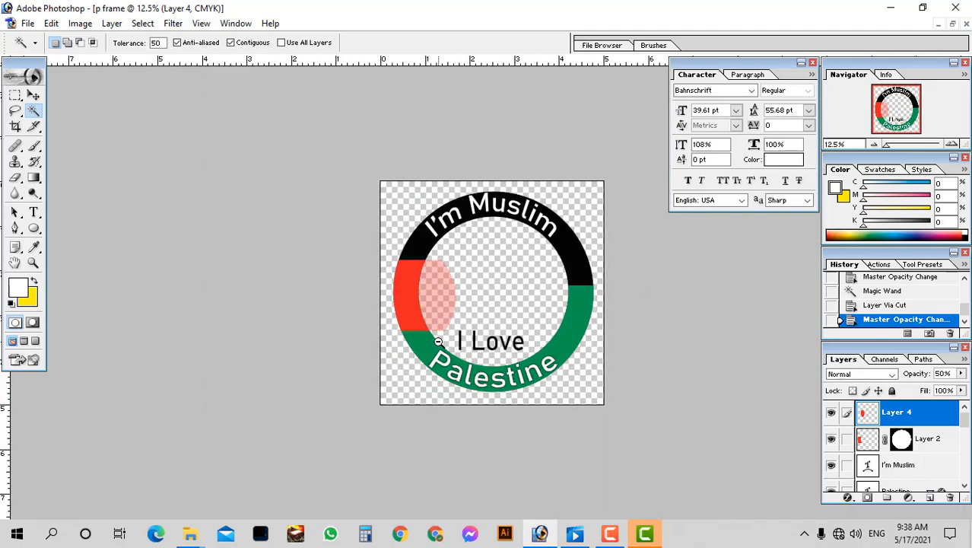
key("ctrl+alt+shift+s")
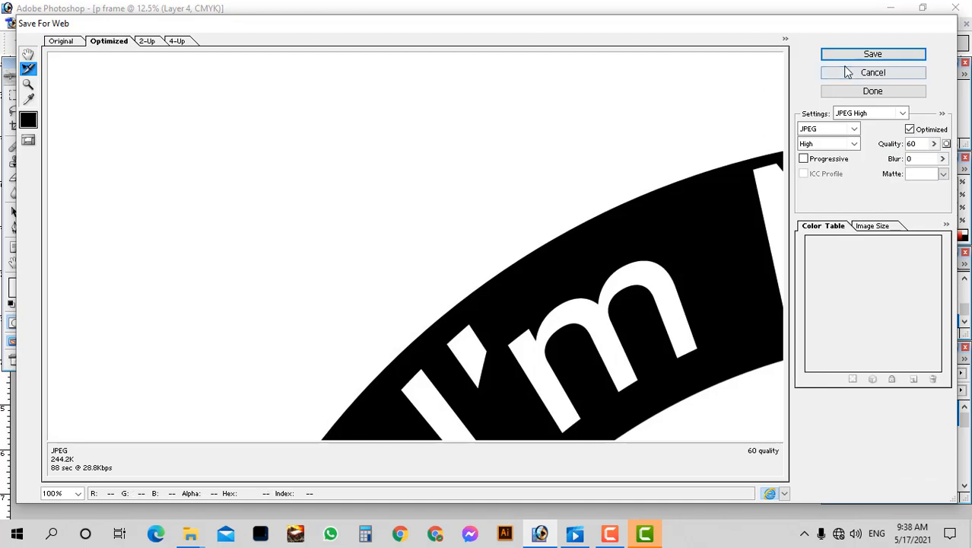
left_click(846, 131)
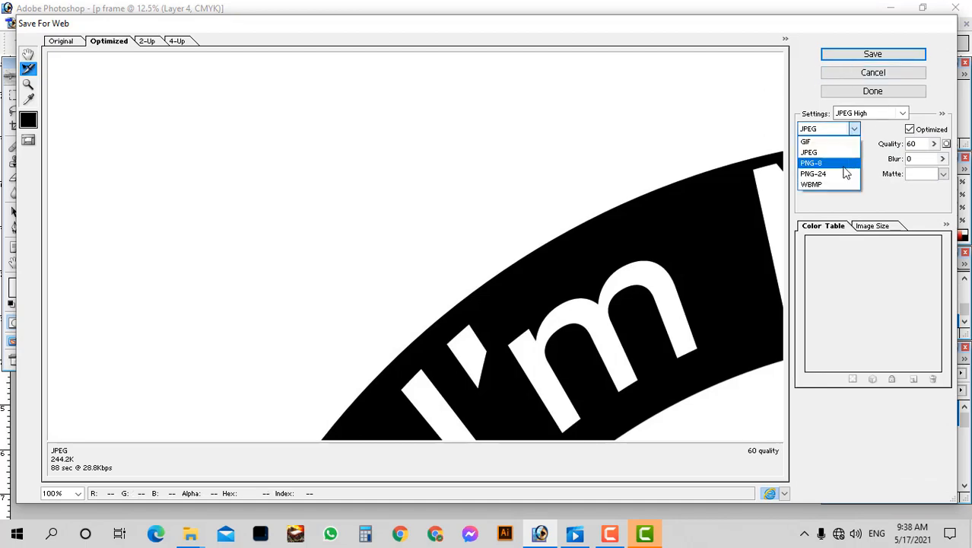
left_click(844, 174)
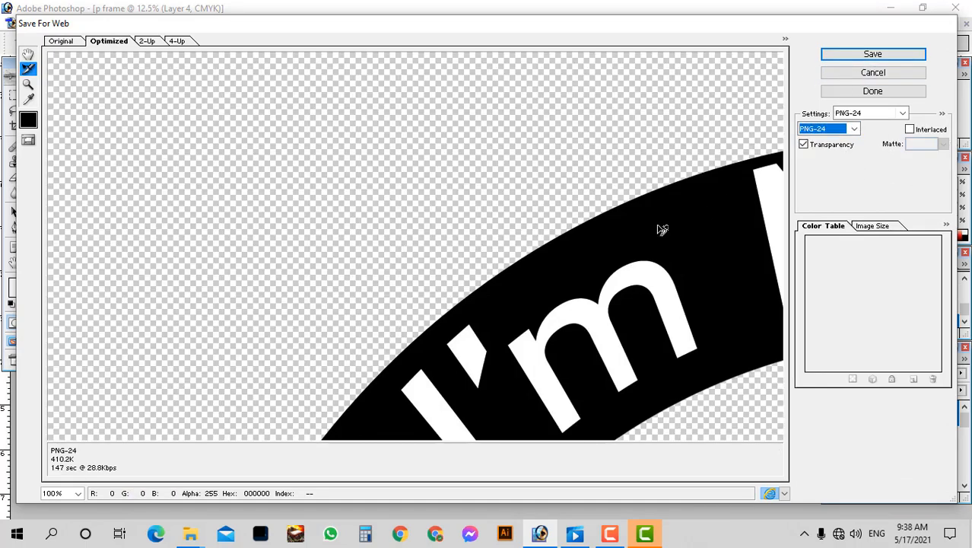
left_click(843, 57)
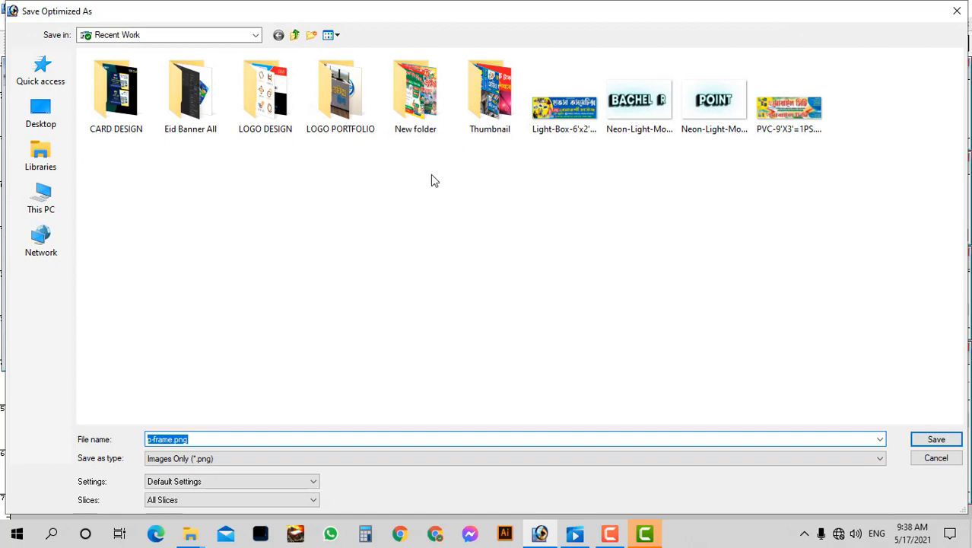
key("Return")
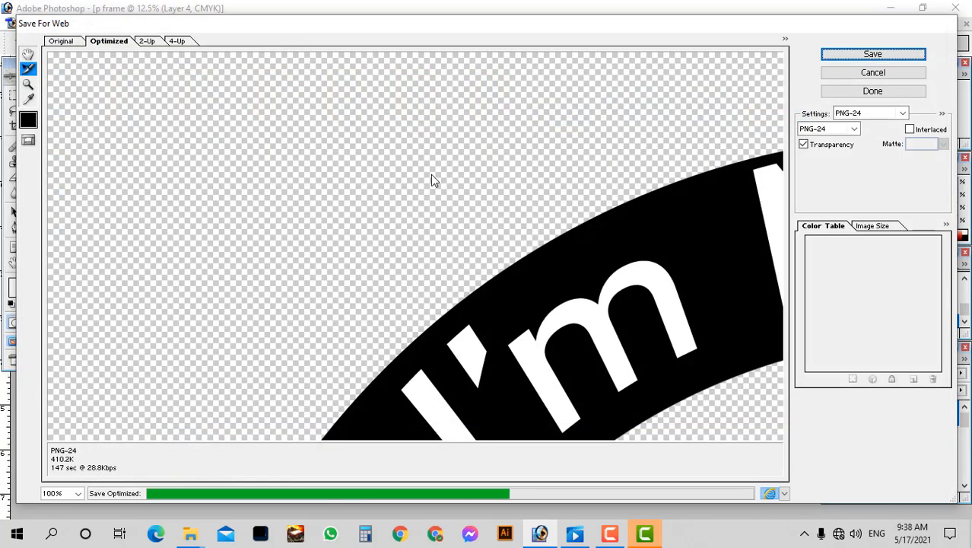
key("ctrl+minus")
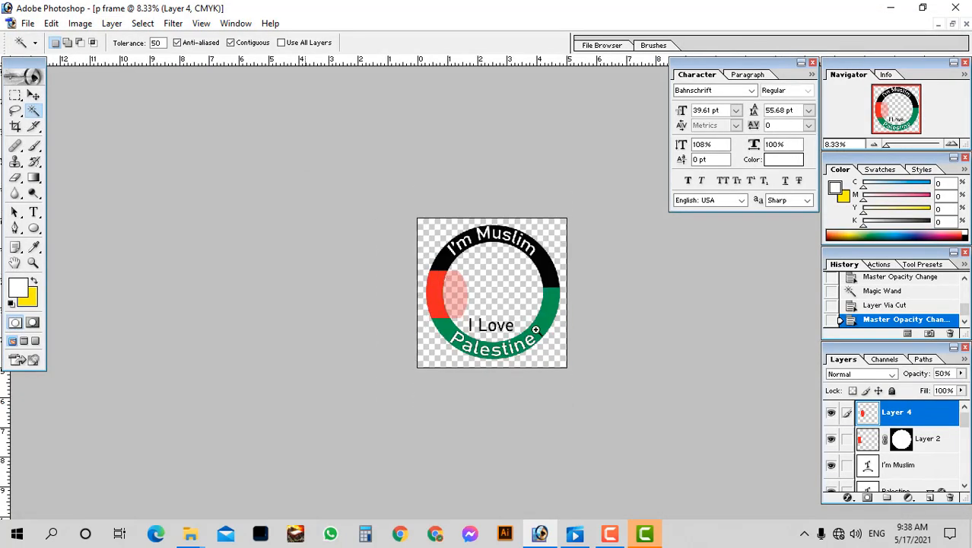
key("ctrl+plus")
key("ctrl+plus")
key("ctrl+plus")
key("ctrl+minus")
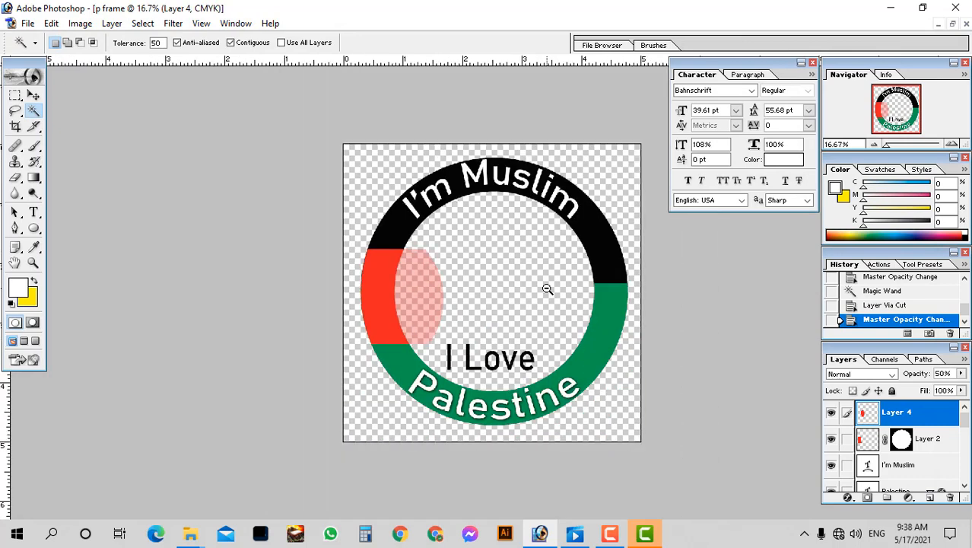
Step: Create a new document
key("ctrl+n")
left_click(423, 200)
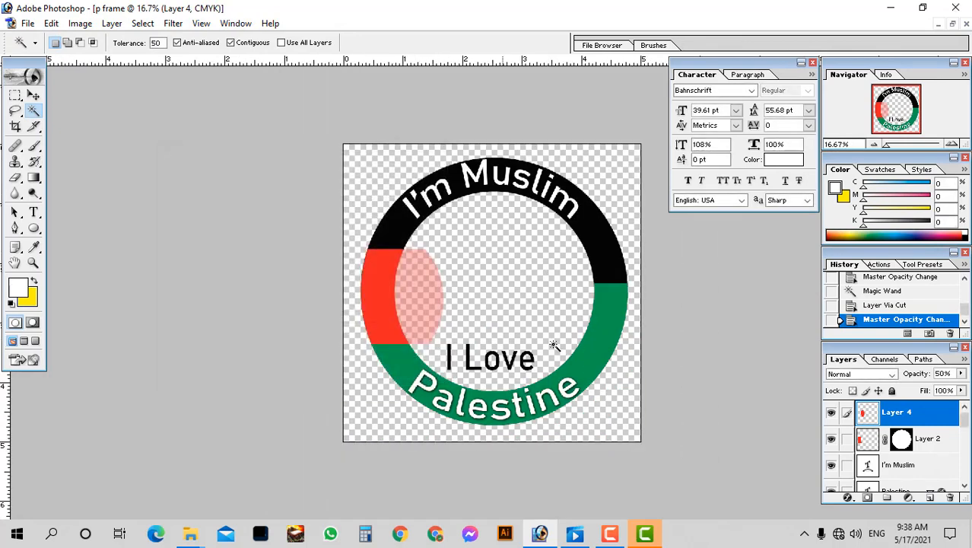